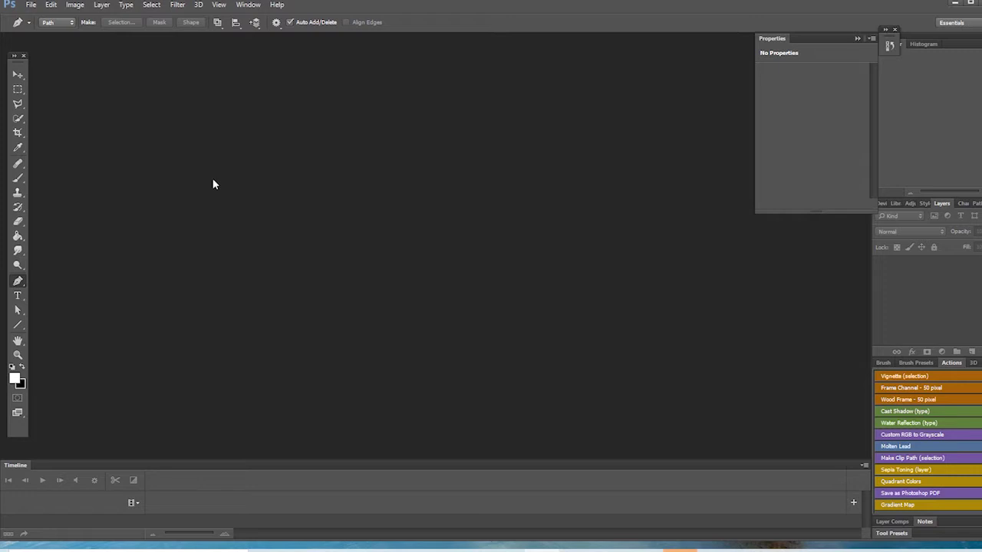
Open the red-haired portrait JPG from the Desktop with File > Open.
{"action": "left_click", "coordinate": [31, 5]}
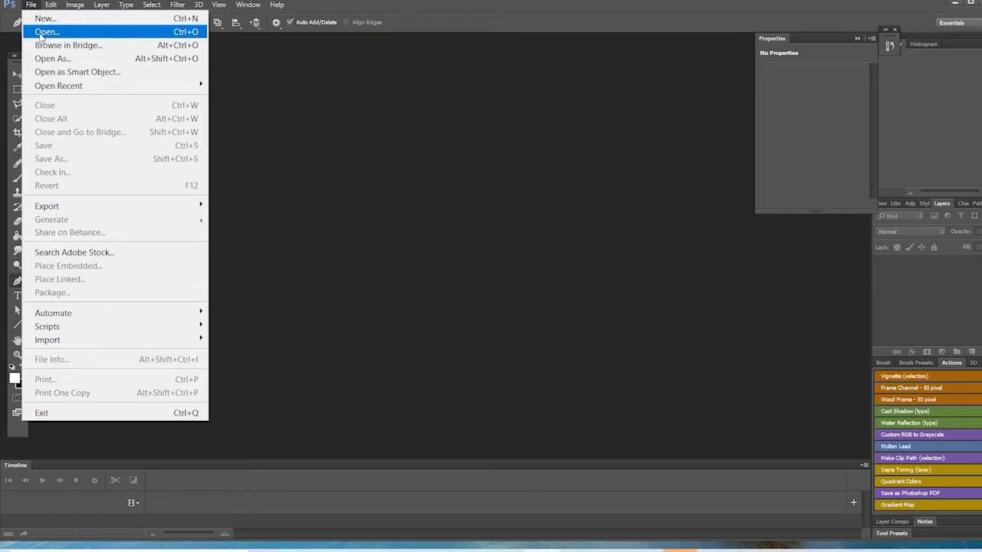
{"action": "left_click", "coordinate": [42, 34]}
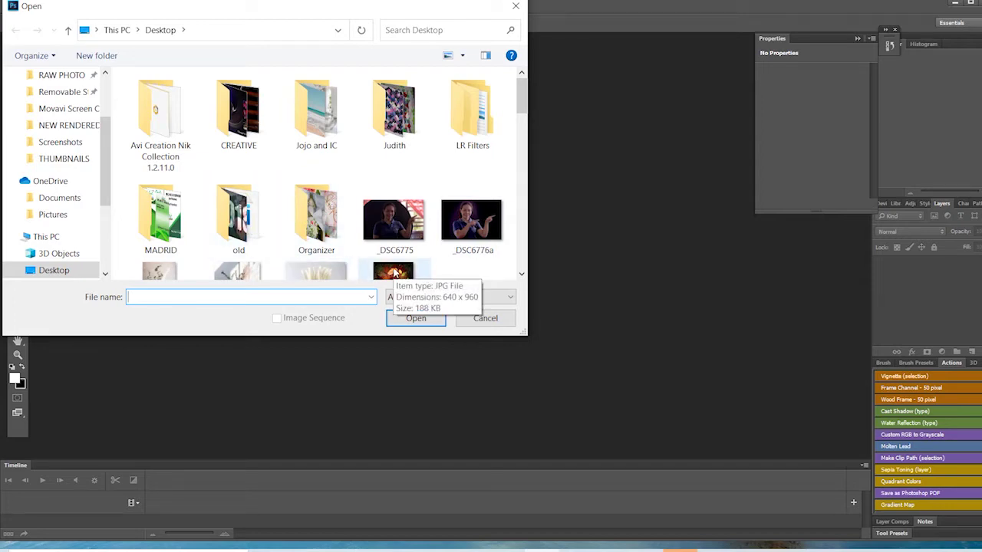
{"action": "left_click", "coordinate": [394, 274]}
{"action": "left_click", "coordinate": [412, 319]}
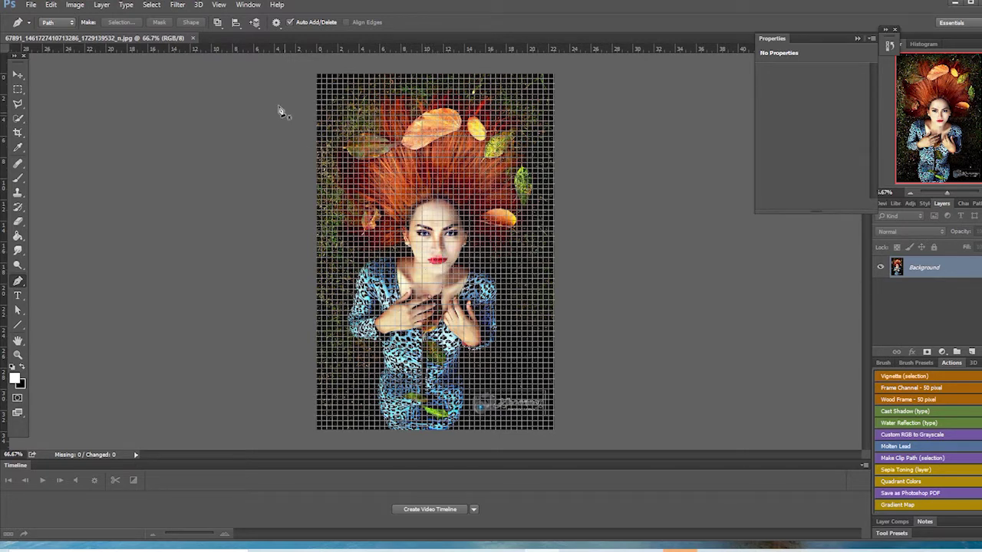
Turn off View > Extras so the grid no longer overlays the portrait.
{"action": "left_click", "coordinate": [220, 6]}
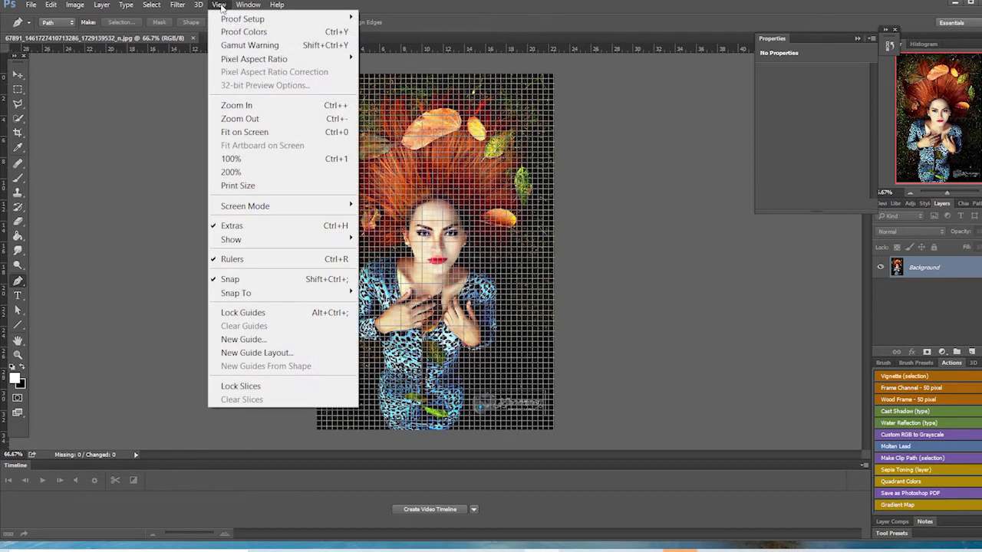
{"action": "left_click", "coordinate": [273, 230]}
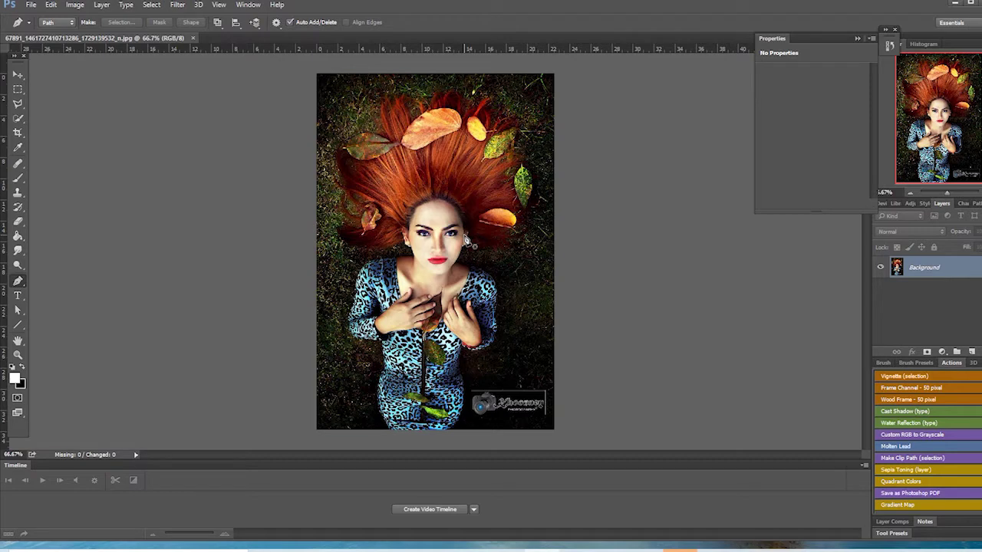
{"action": "left_click", "coordinate": [220, 6]}
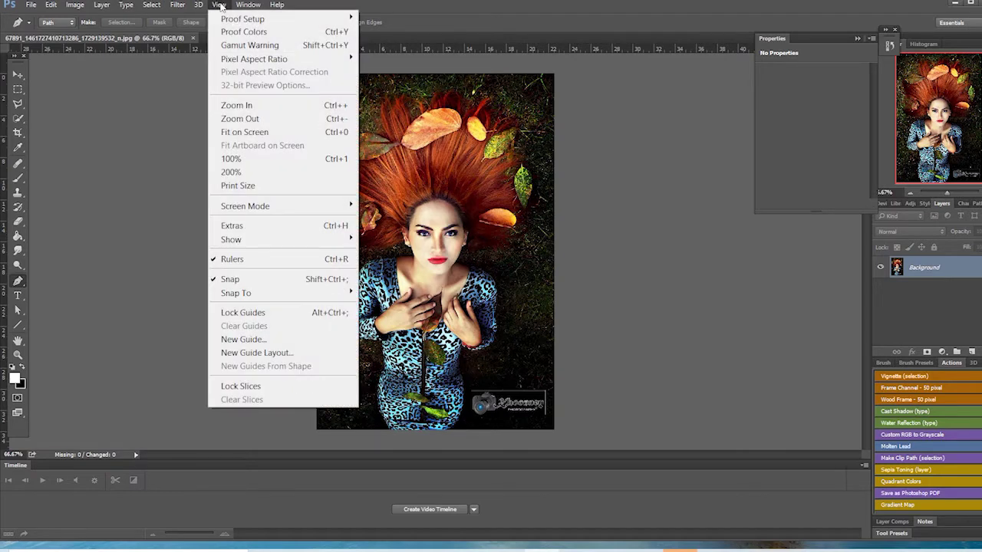
{"action": "left_click", "coordinate": [491, 31]}
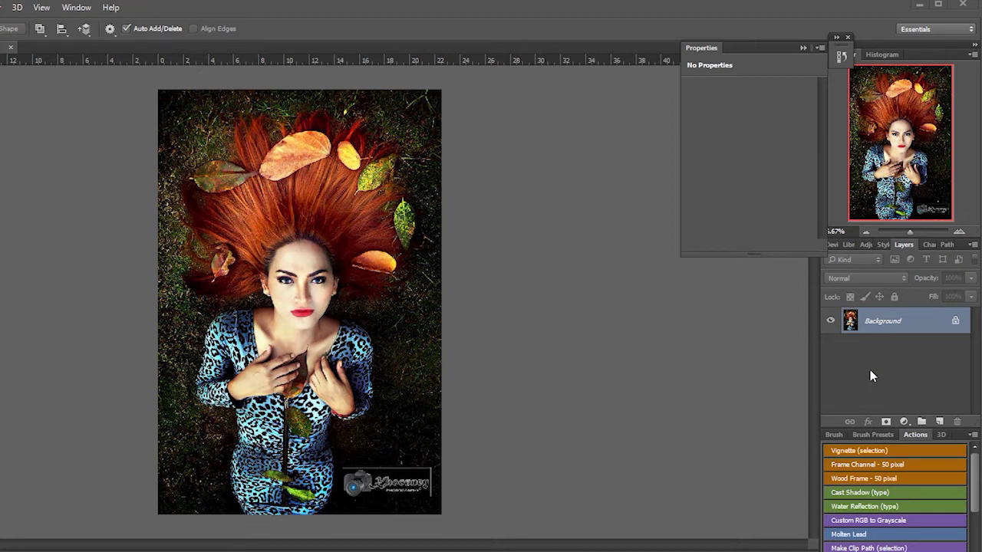
{"action": "left_click", "coordinate": [81, 10]}
{"action": "left_click", "coordinate": [115, 247]}
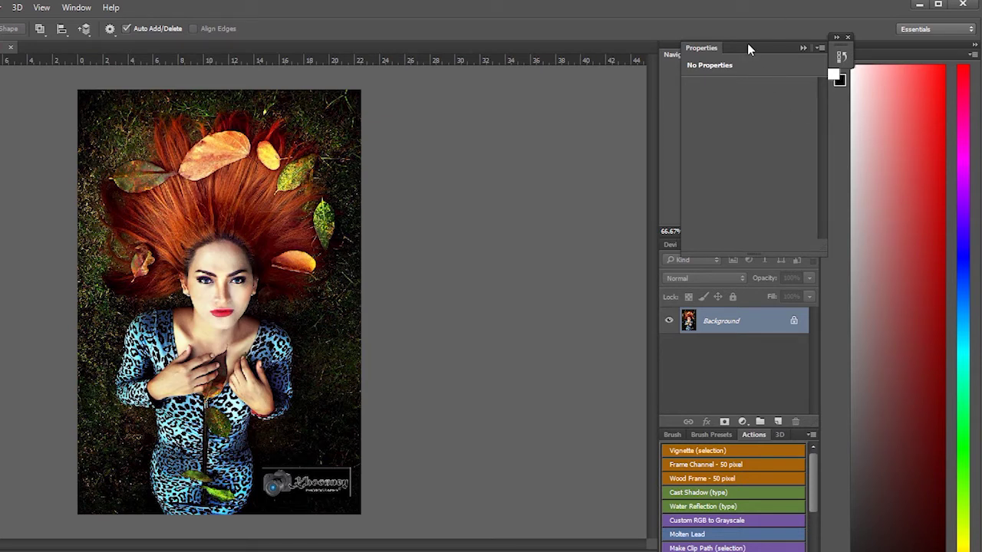
{"action": "left_click_drag", "start_coordinate": [747, 44], "coordinate": [765, 56]}
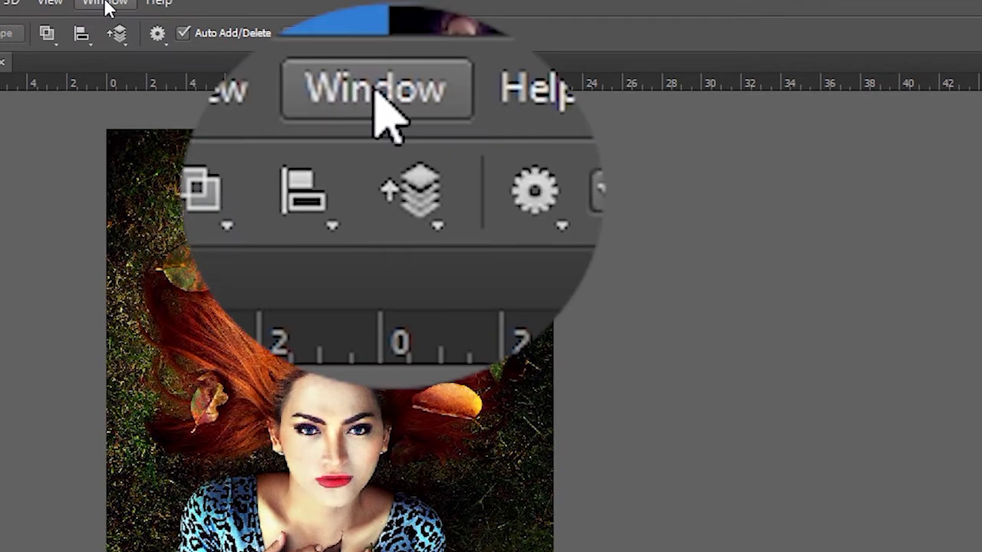
{"action": "left_click", "coordinate": [105, 4]}
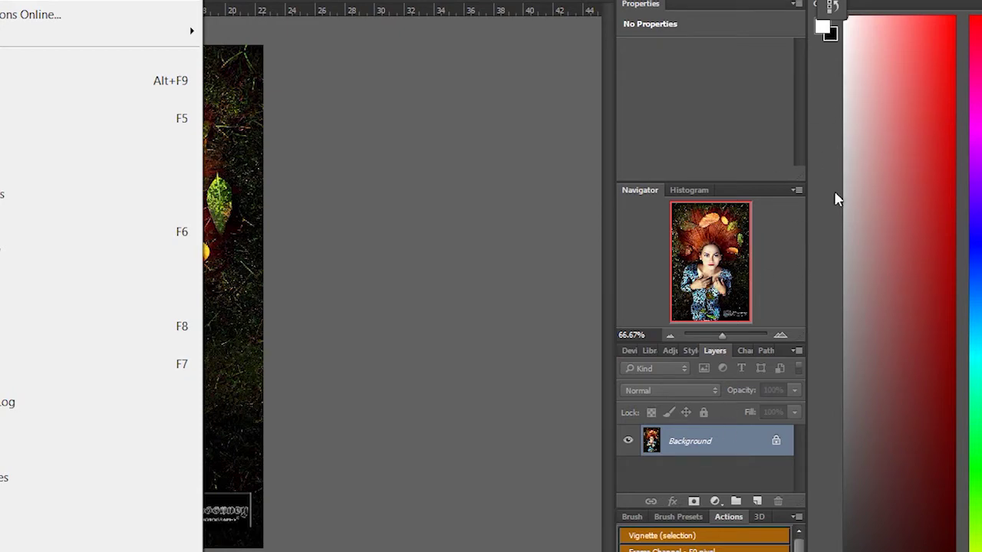
{"action": "key", "text": "Right"}
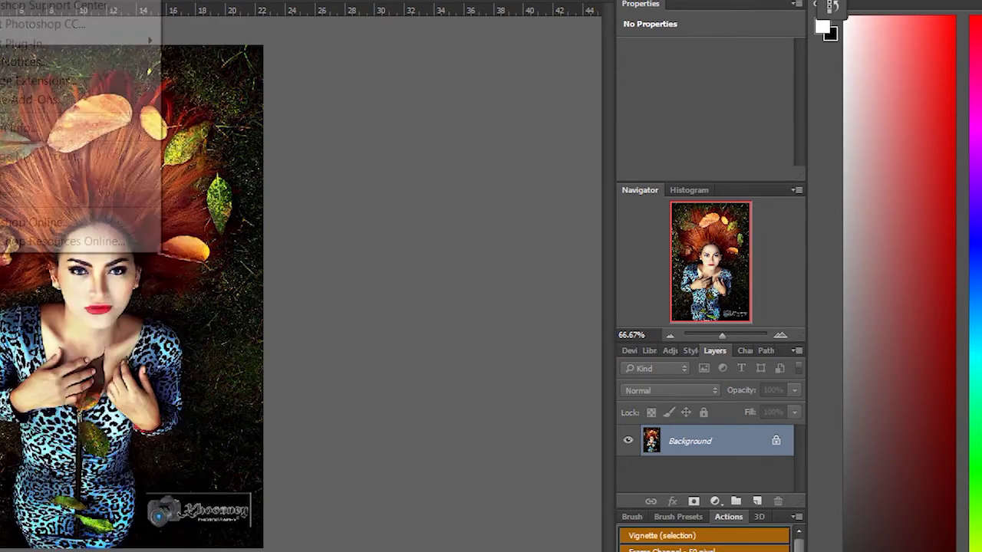
{"action": "mouse_move", "coordinate": [268, 9]}
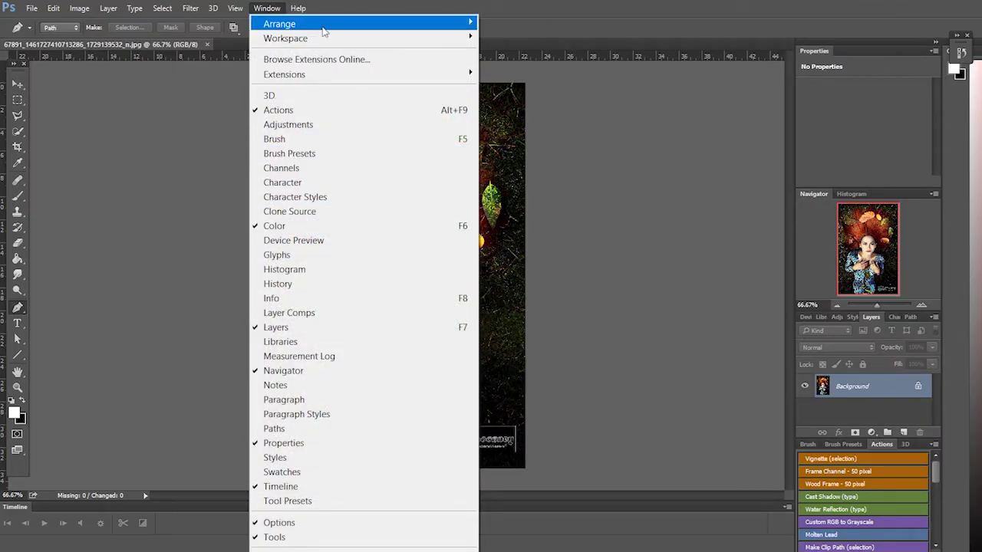
{"action": "left_click", "coordinate": [267, 8]}
{"action": "left_click", "coordinate": [266, 10]}
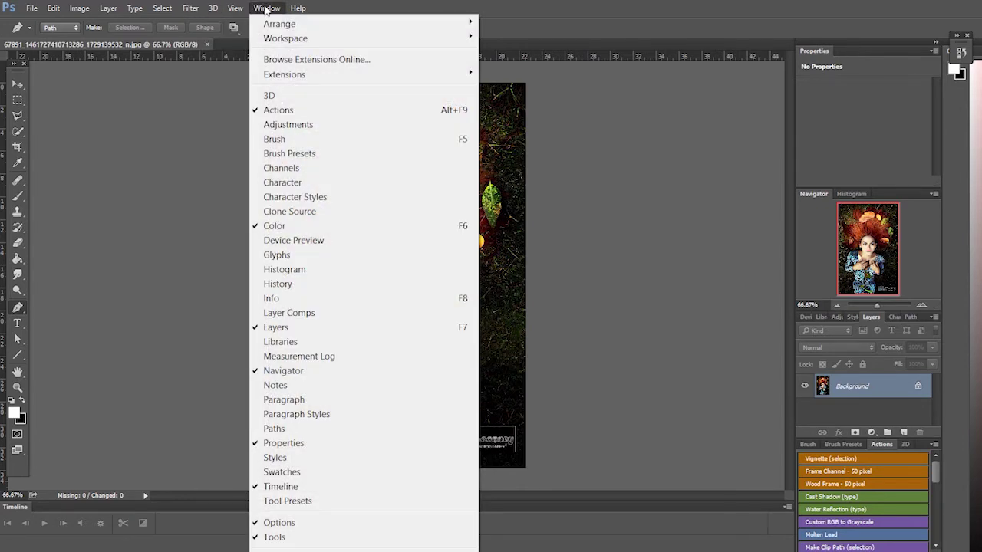
{"action": "left_click", "coordinate": [266, 10]}
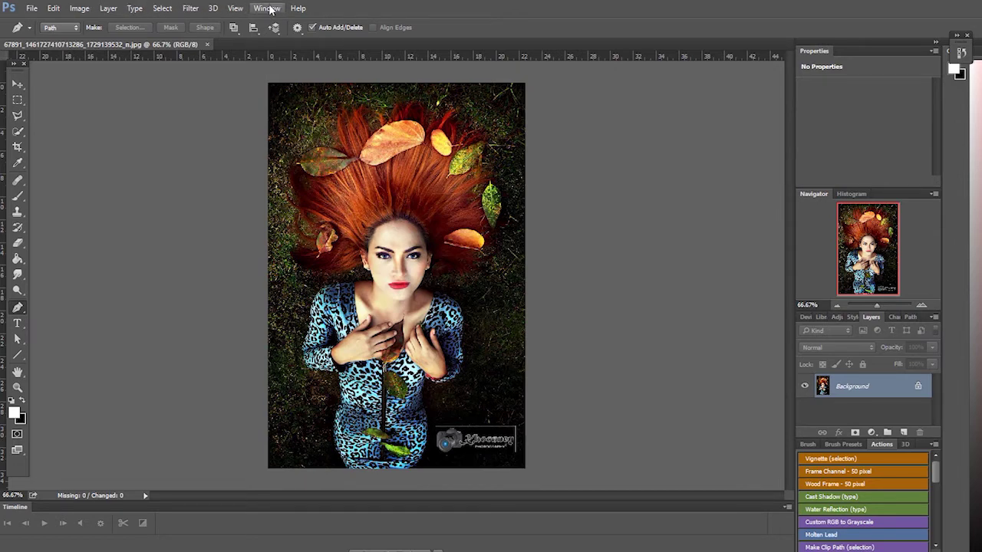
{"action": "left_click", "coordinate": [266, 8]}
{"action": "left_click", "coordinate": [269, 9]}
Close the portrait document, then cancel the New document dialog.
{"action": "left_click", "coordinate": [207, 44]}
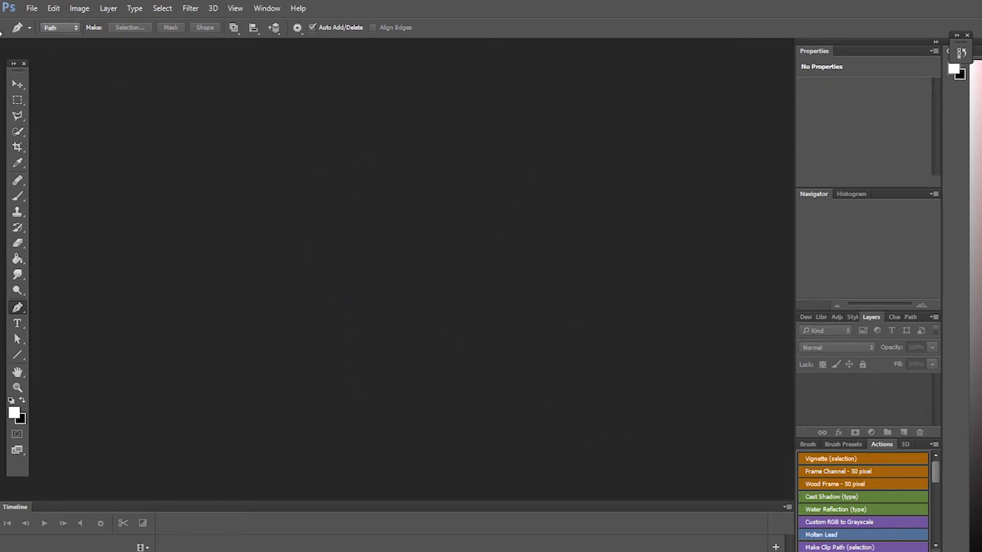
{"action": "left_click", "coordinate": [31, 10]}
{"action": "left_click", "coordinate": [30, 20]}
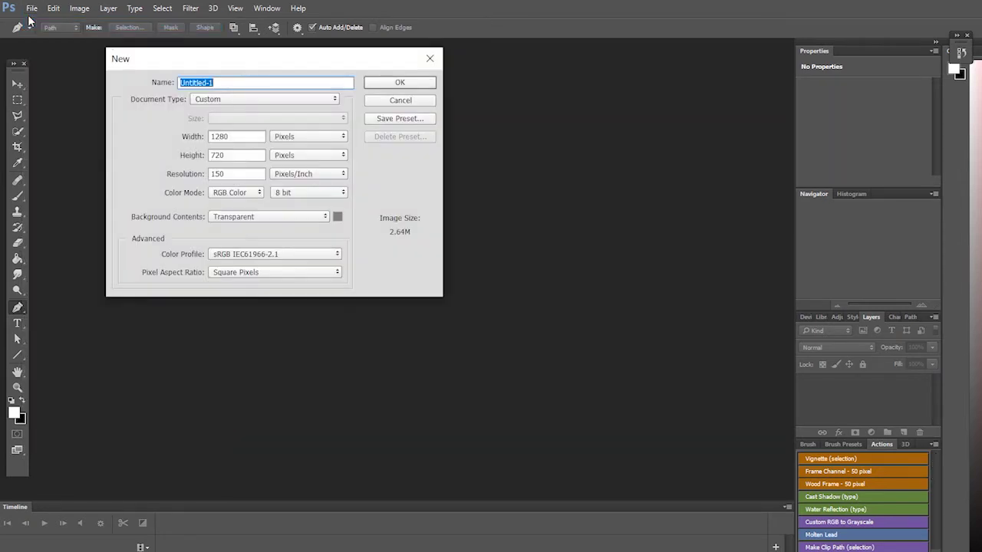
{"action": "left_click", "coordinate": [418, 101]}
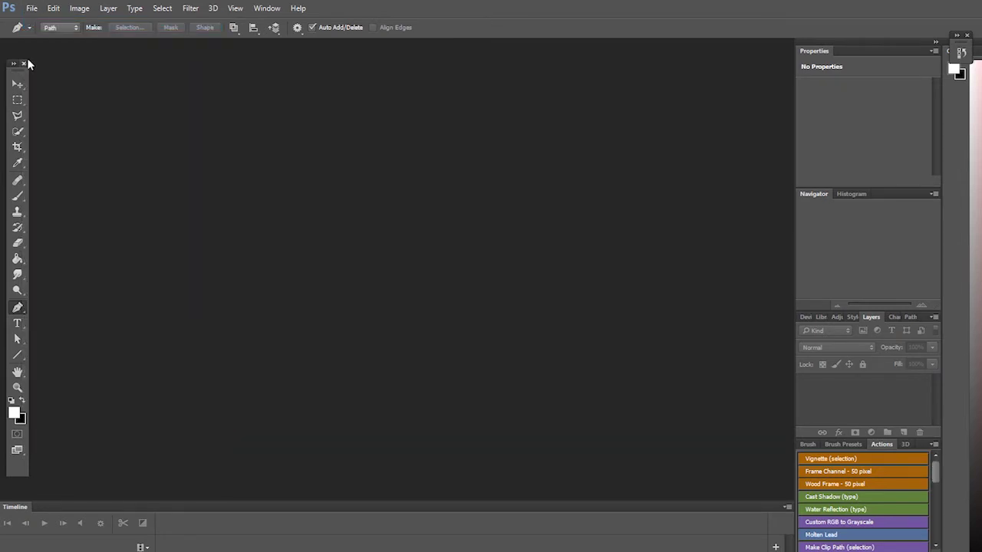
{"action": "left_click", "coordinate": [32, 10]}
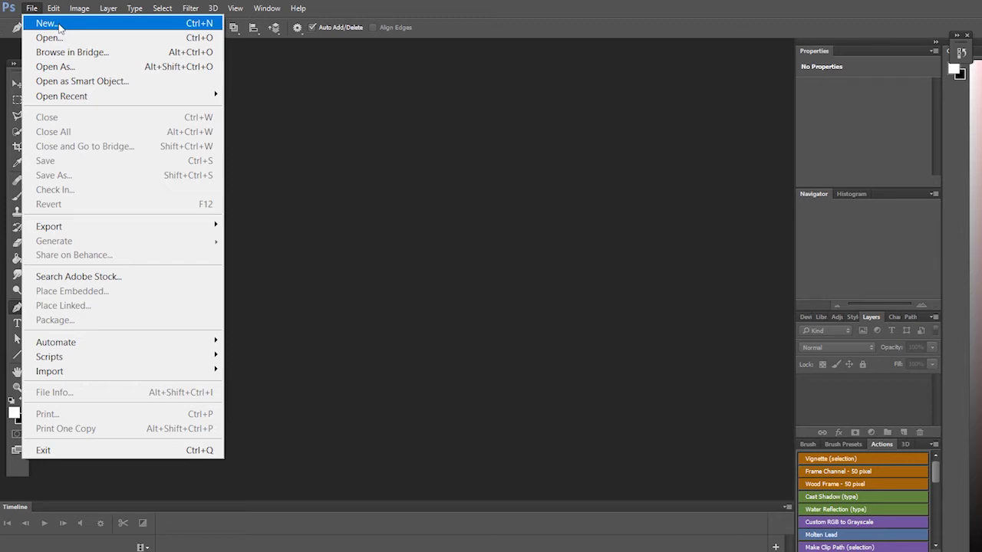
Configure a new 1280 × 720 px, 150 ppi, RGB 8-bit document with Transparent background contents.
{"action": "left_click", "coordinate": [59, 24]}
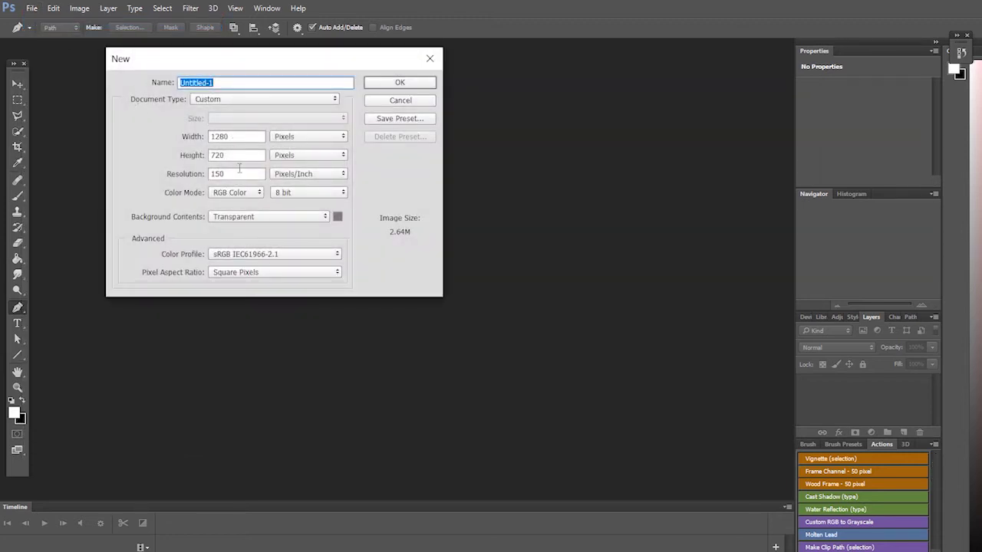
{"action": "left_click_drag", "start_coordinate": [265, 61], "coordinate": [310, 136]}
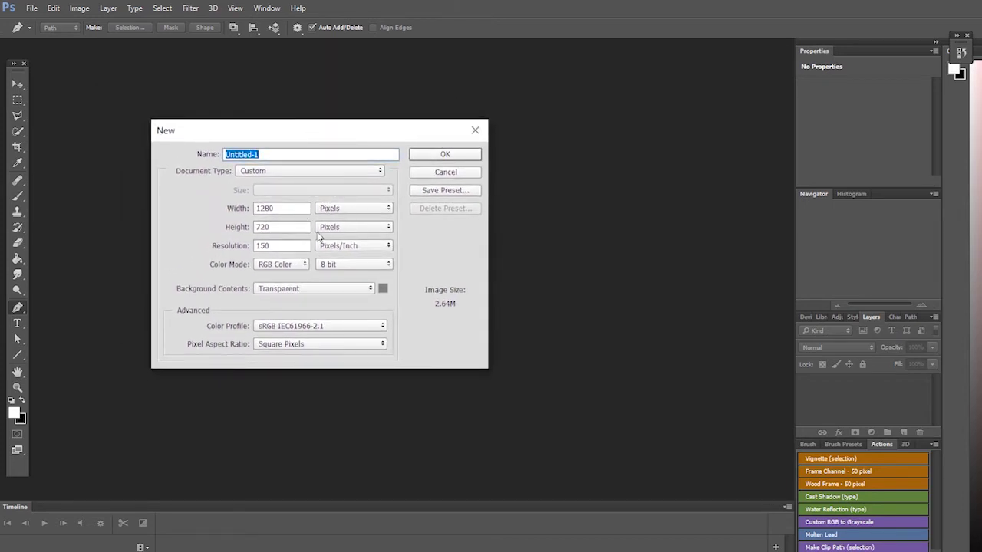
{"action": "left_click", "coordinate": [361, 213]}
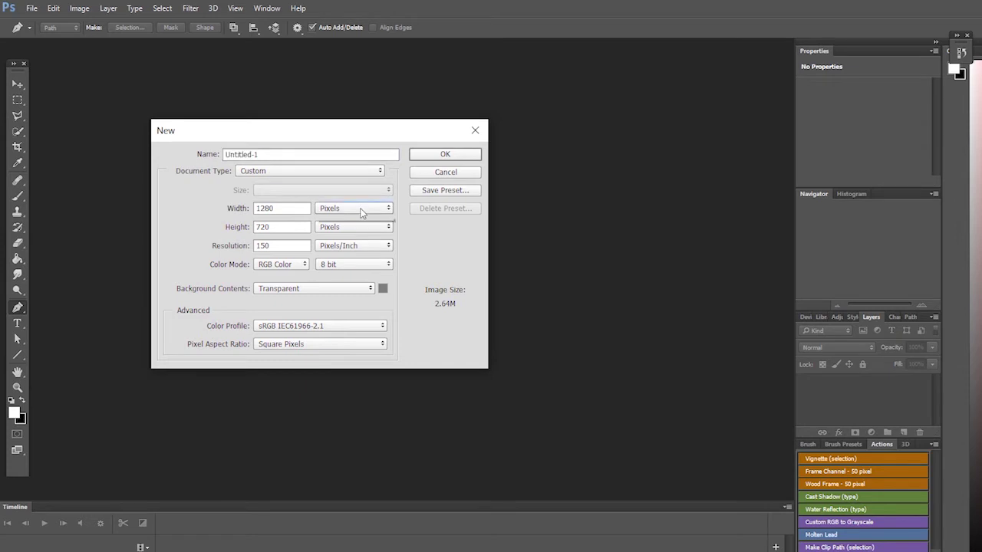
{"action": "left_click", "coordinate": [361, 212]}
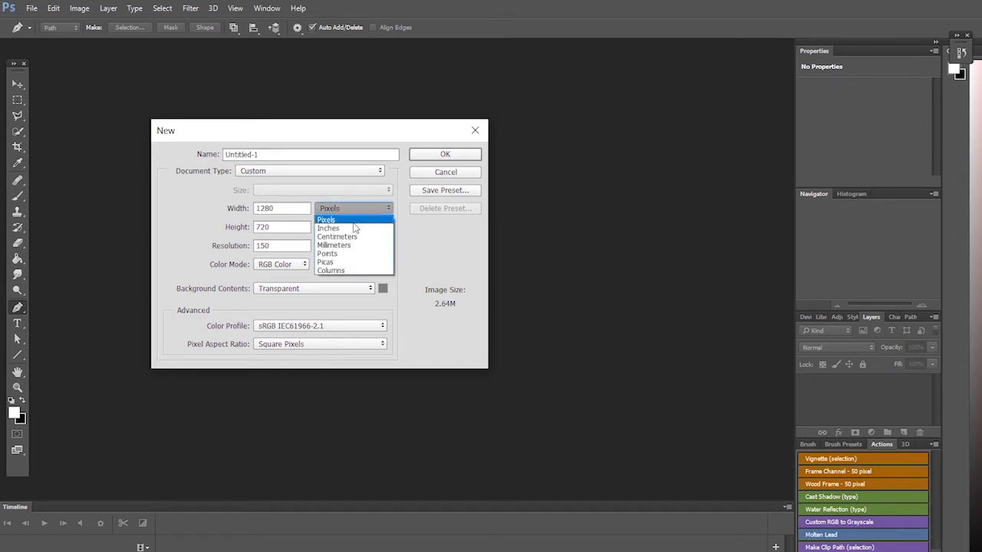
{"action": "left_click", "coordinate": [353, 211]}
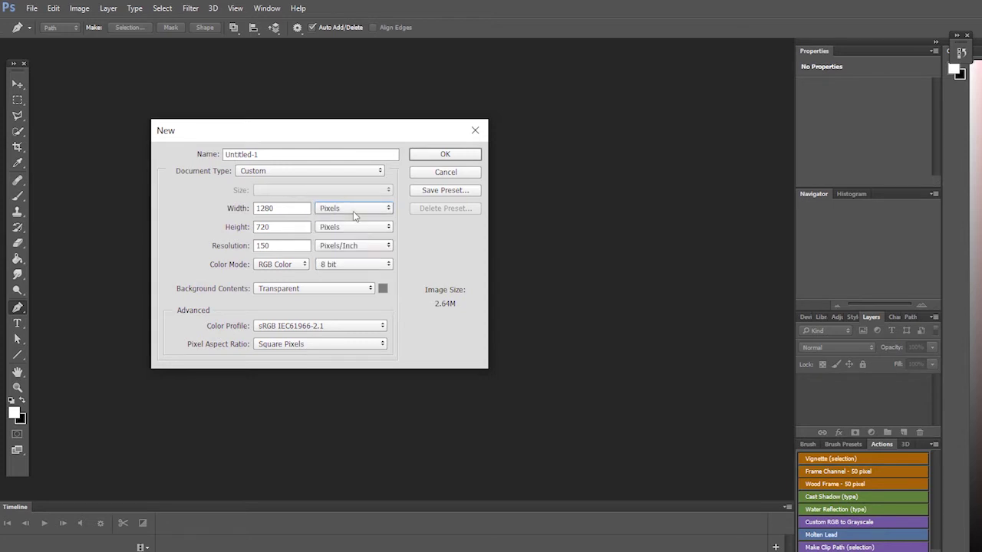
{"action": "left_click_drag", "start_coordinate": [333, 131], "coordinate": [402, 141]}
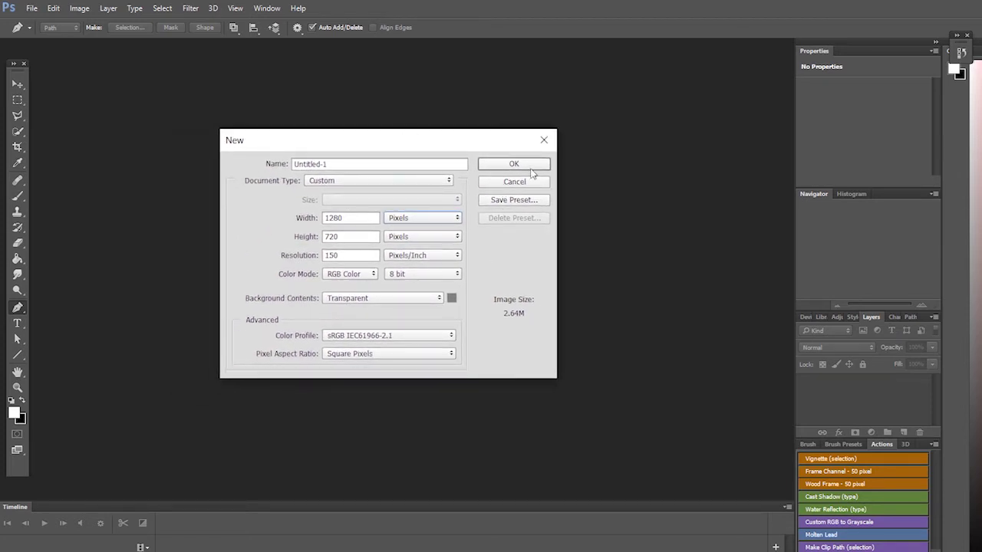
{"action": "left_click", "coordinate": [436, 301]}
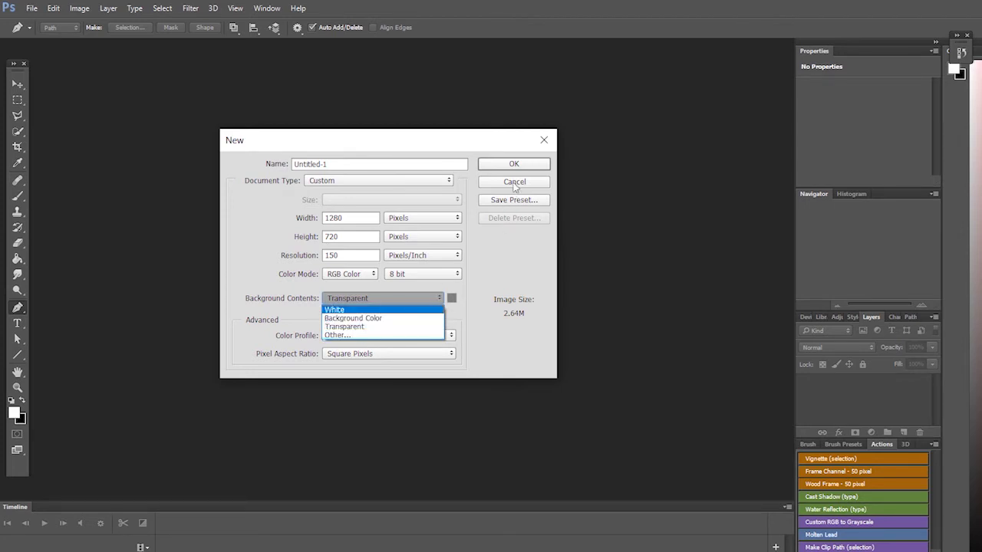
{"action": "left_click", "coordinate": [392, 300]}
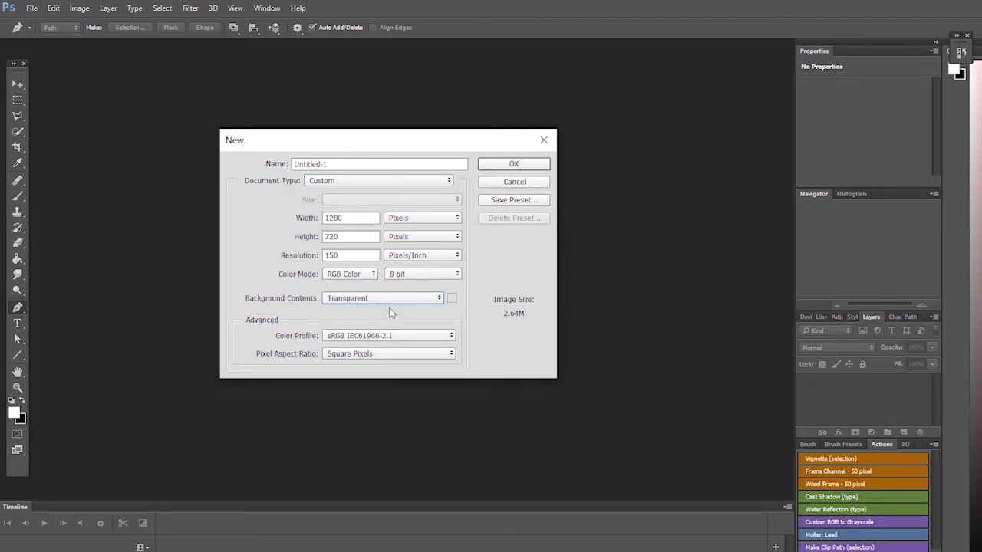
{"action": "left_click", "coordinate": [438, 300]}
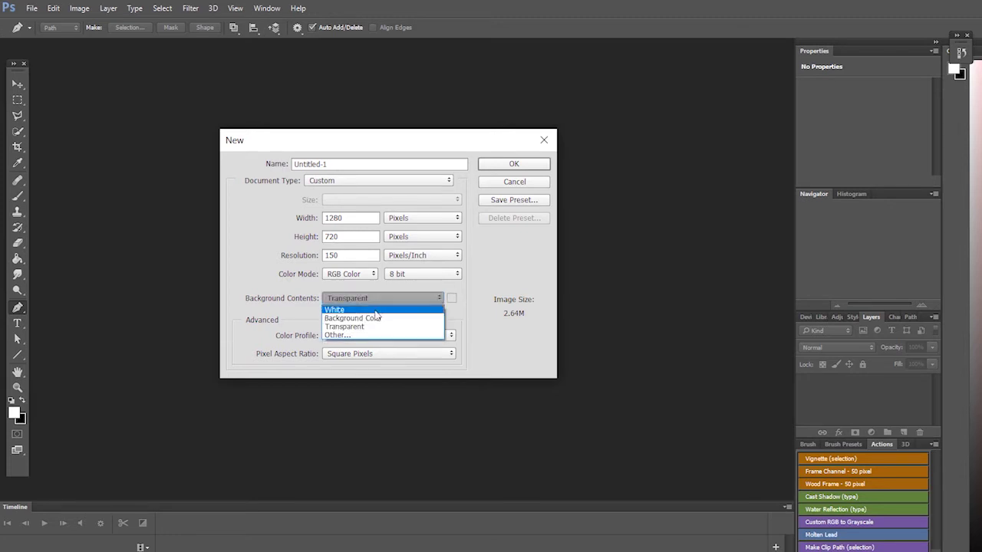
{"action": "left_click", "coordinate": [393, 297]}
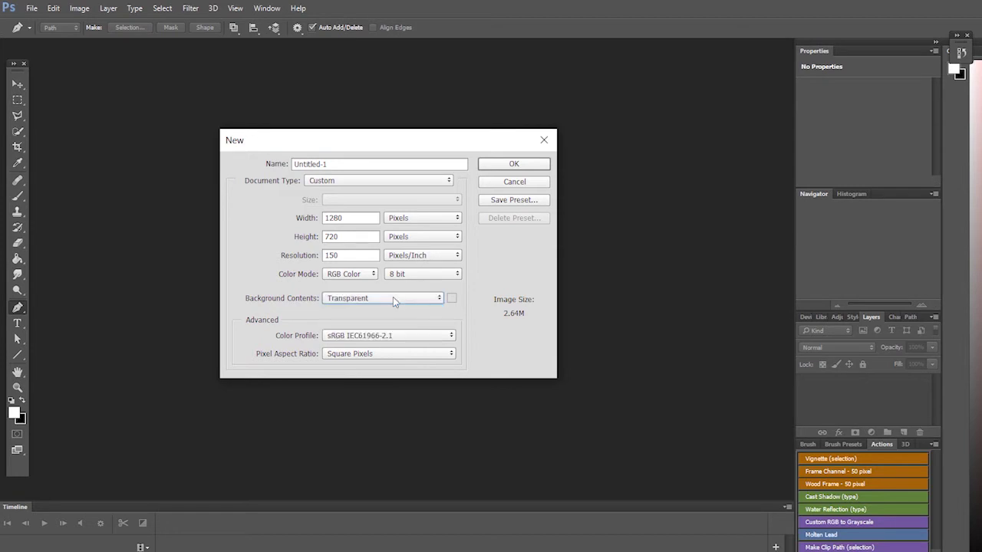
Create the transparent document, hide its grid with Ctrl+', and flatten Layer 1.
{"action": "left_click", "coordinate": [509, 165]}
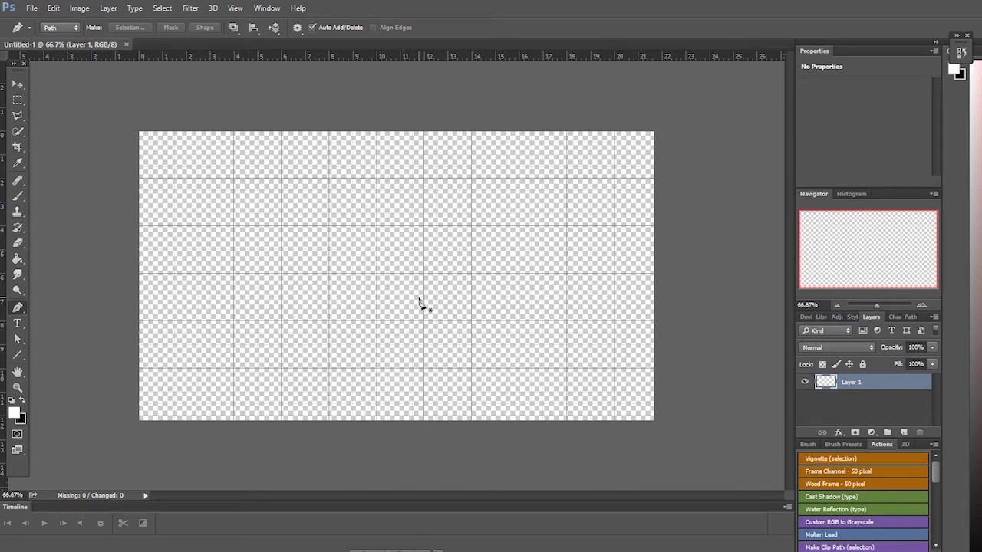
{"action": "key", "text": "ctrl+apostrophe"}
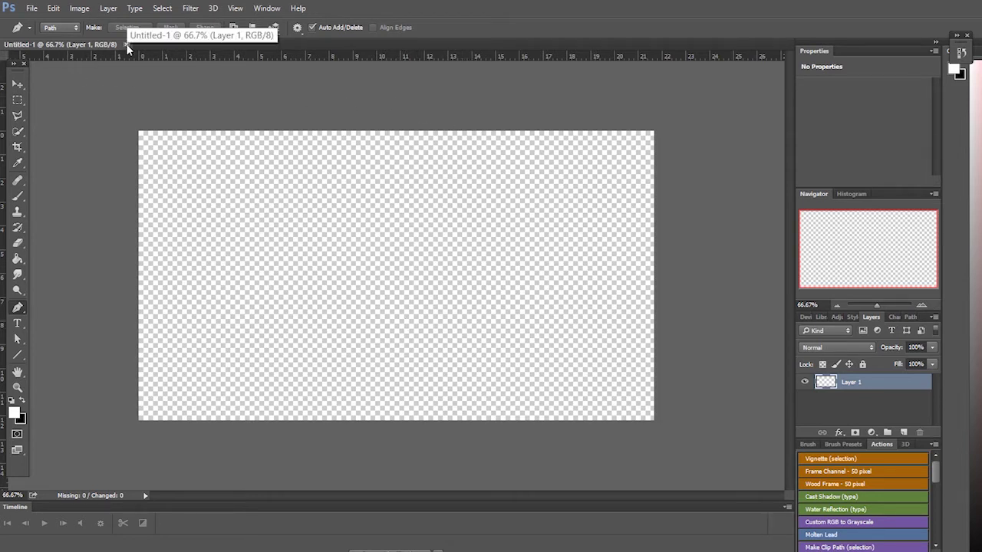
{"action": "right_click", "coordinate": [861, 390]}
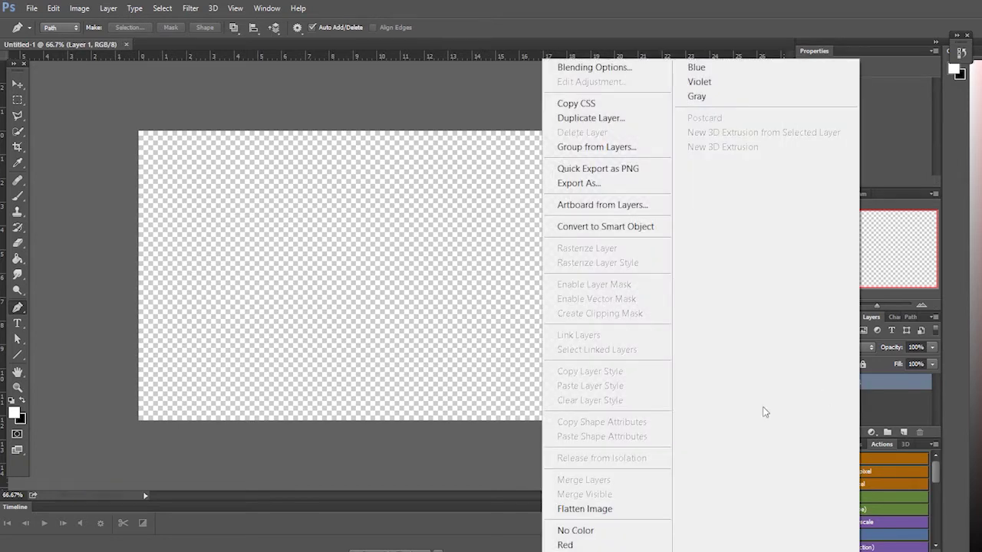
{"action": "left_click", "coordinate": [613, 511]}
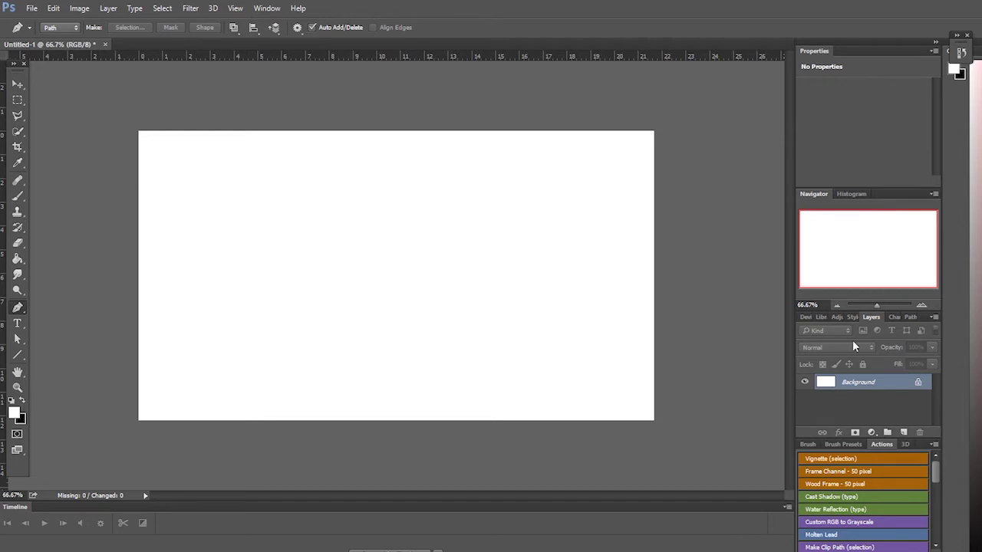
Close the flattened document without saving and create a new one with a White background.
{"action": "left_click", "coordinate": [106, 44]}
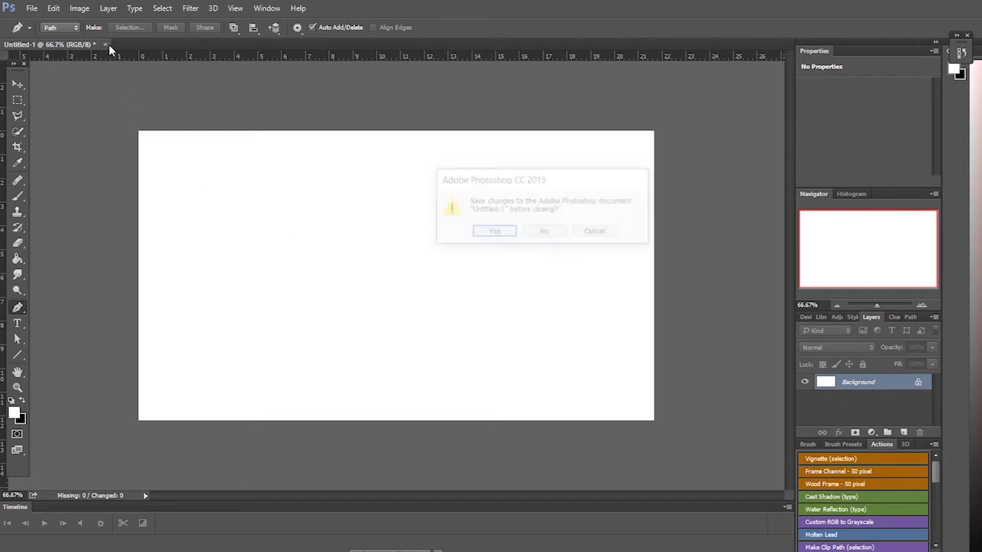
{"action": "left_click", "coordinate": [537, 231]}
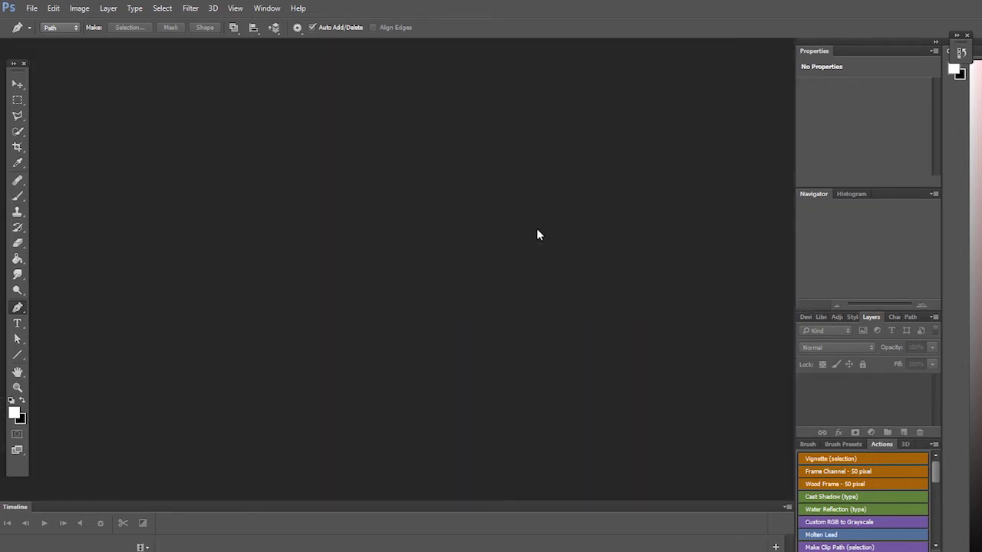
{"action": "left_click", "coordinate": [32, 9]}
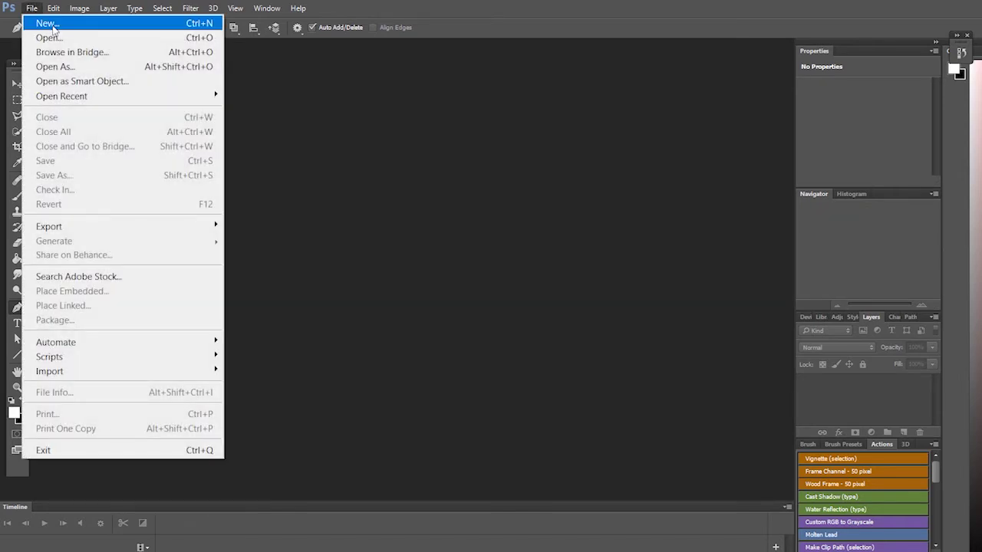
{"action": "left_click", "coordinate": [52, 24]}
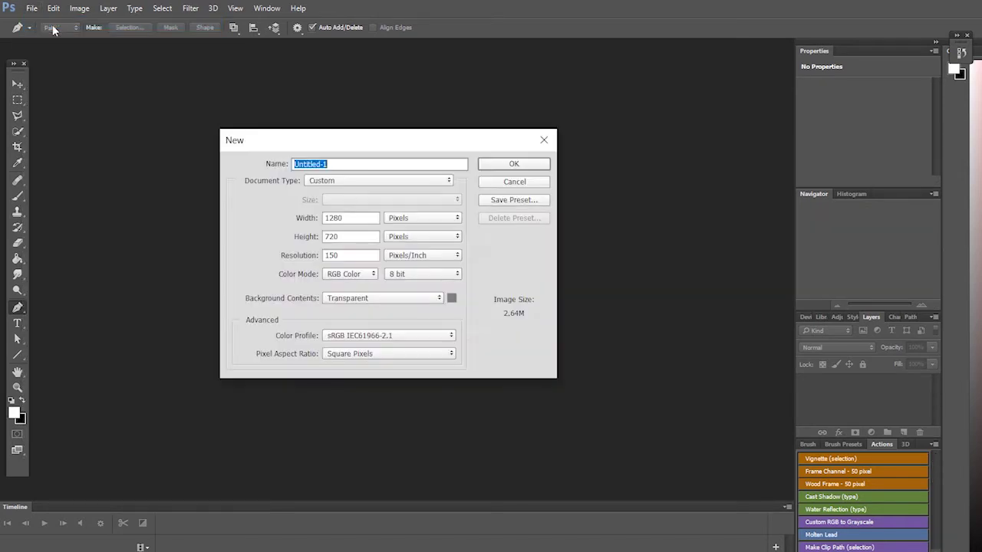
{"action": "left_click", "coordinate": [416, 299]}
{"action": "left_click", "coordinate": [385, 315]}
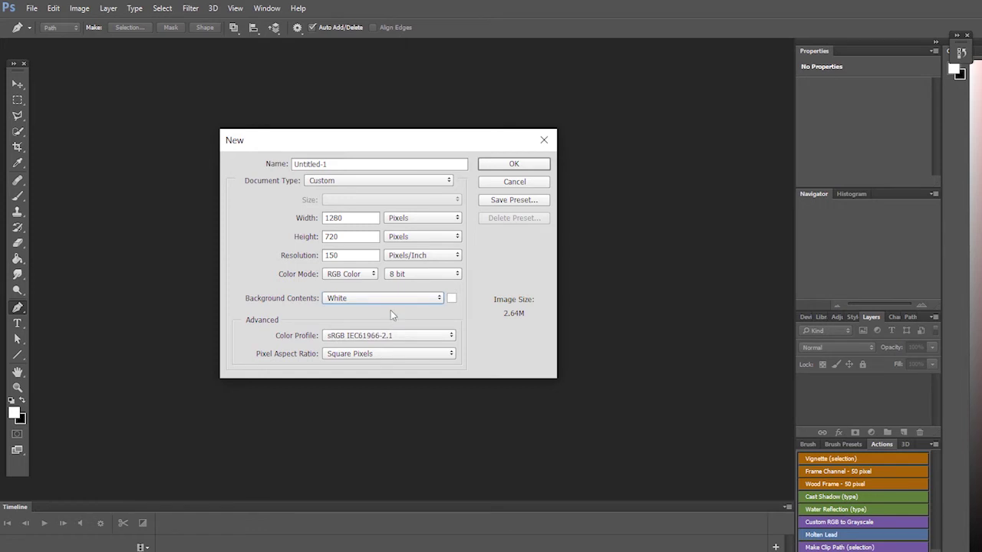
{"action": "left_click", "coordinate": [521, 167]}
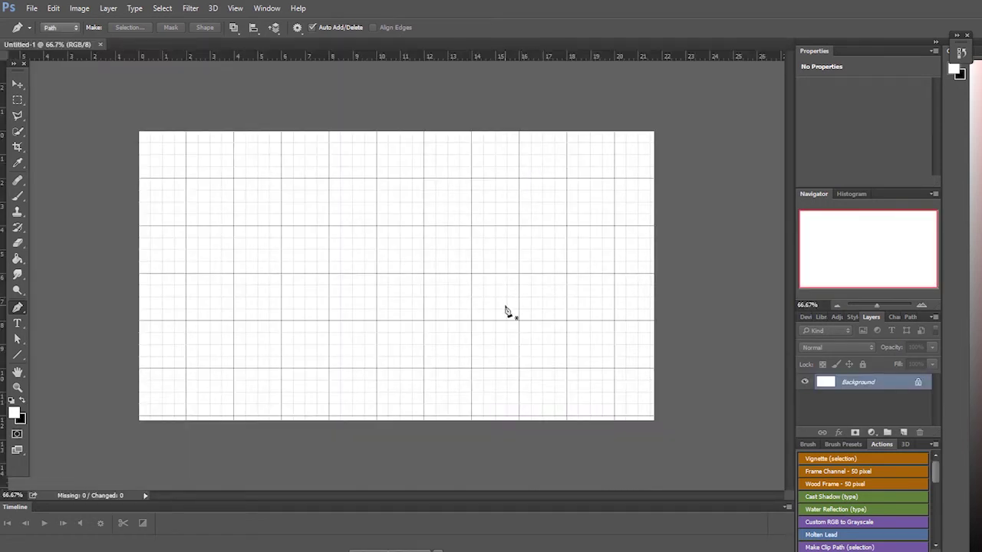
Hide the grid on the white Untitled-1 canvas with Ctrl+'.
{"action": "key", "text": "ctrl+apostrophe"}
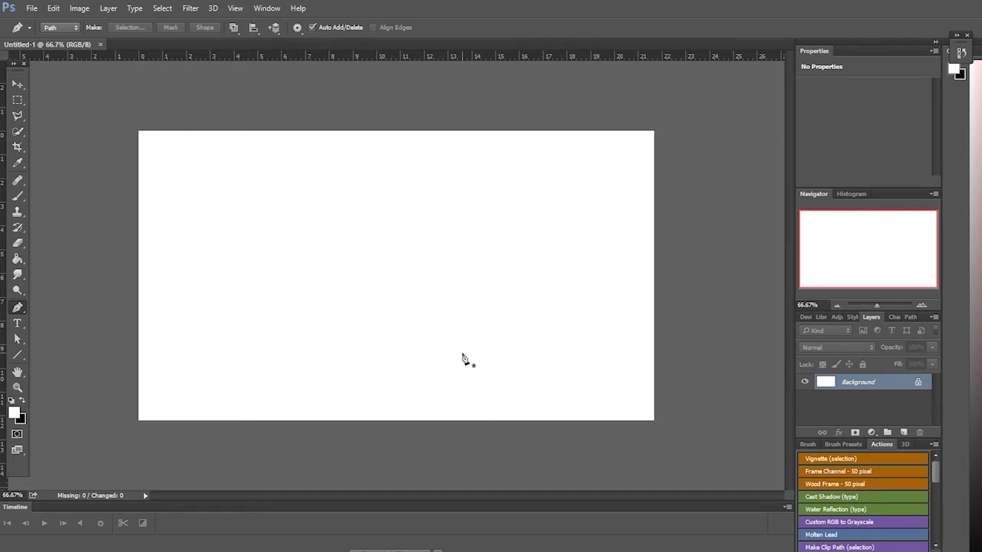
Close the blank white Untitled-1 document through File > Close.
{"action": "left_click", "coordinate": [54, 9]}
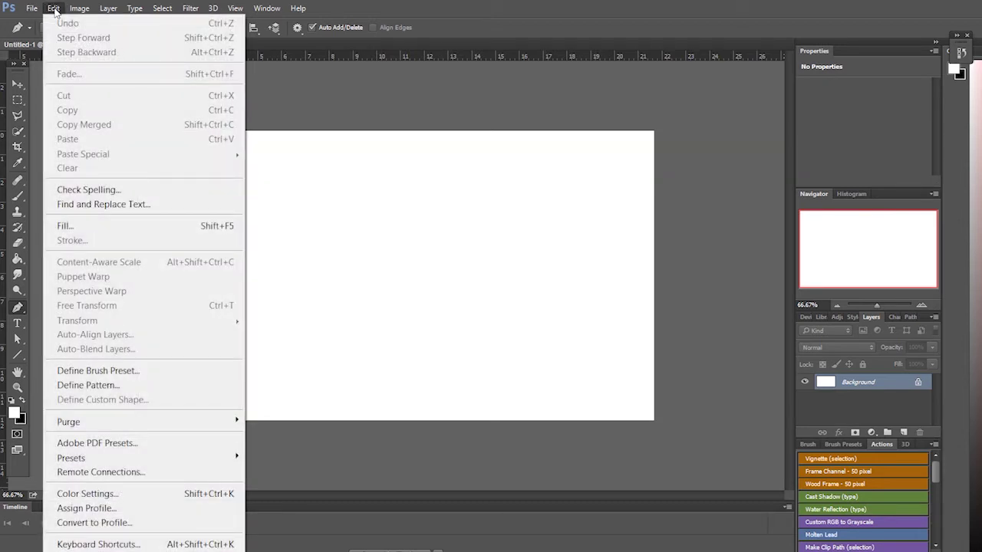
{"action": "left_click", "coordinate": [53, 9]}
{"action": "left_click", "coordinate": [32, 9]}
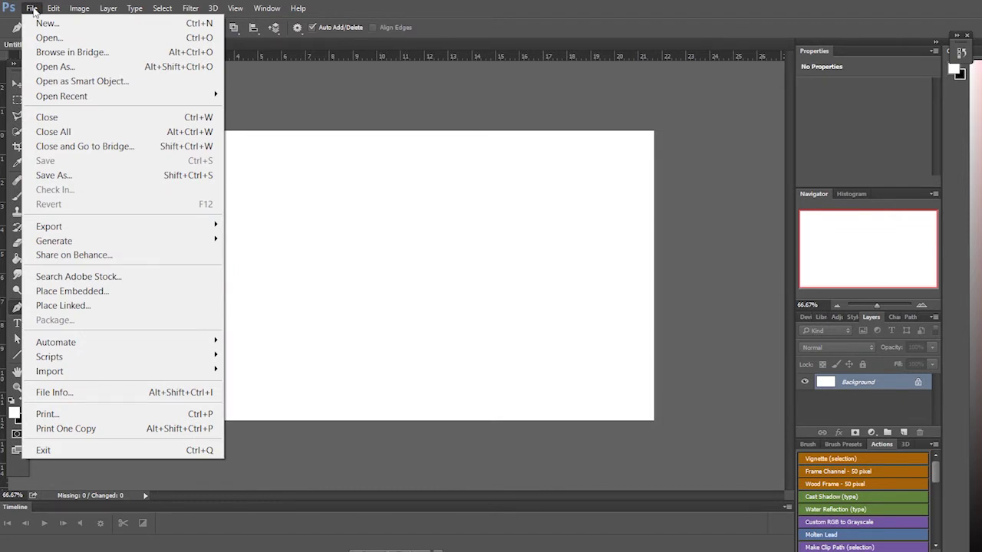
{"action": "left_click", "coordinate": [48, 118]}
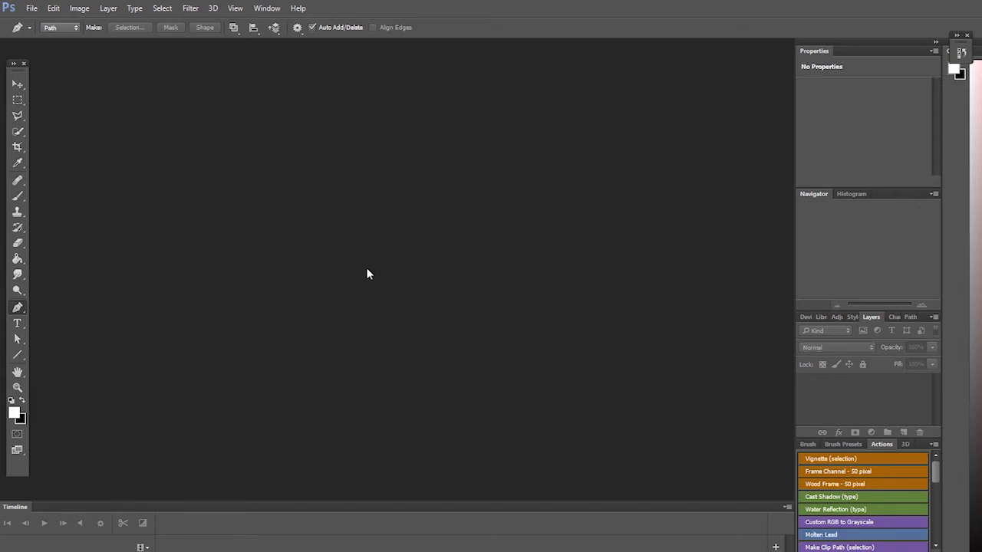
Reopen the red-haired portrait JPG from the Desktop via File > Open.
{"action": "left_click", "coordinate": [32, 10]}
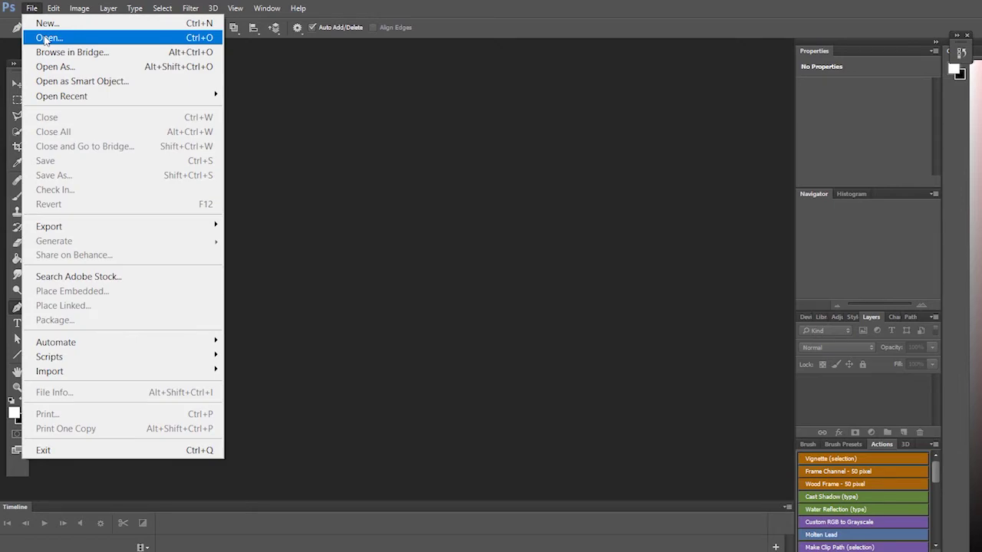
{"action": "left_click", "coordinate": [45, 38]}
{"action": "left_click", "coordinate": [434, 302]}
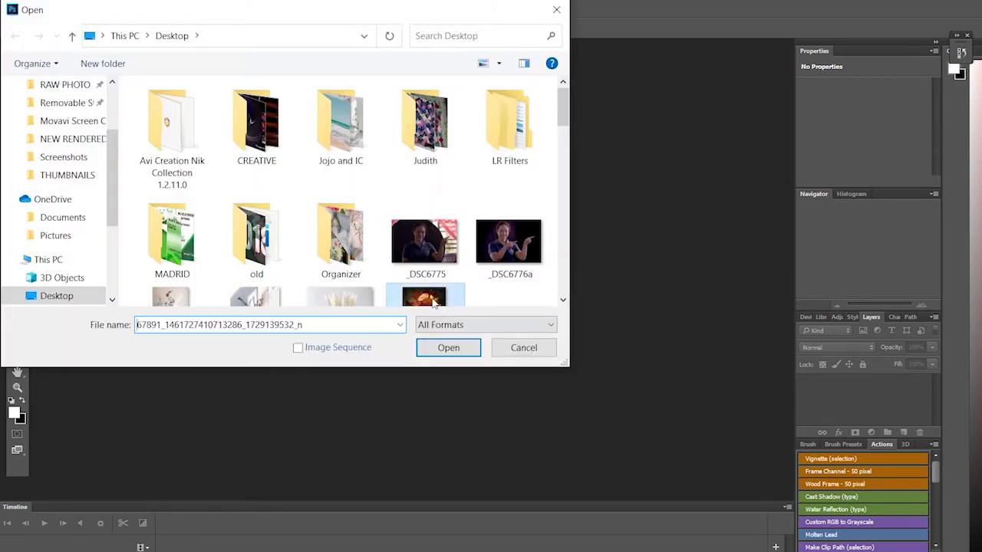
{"action": "left_click", "coordinate": [448, 347]}
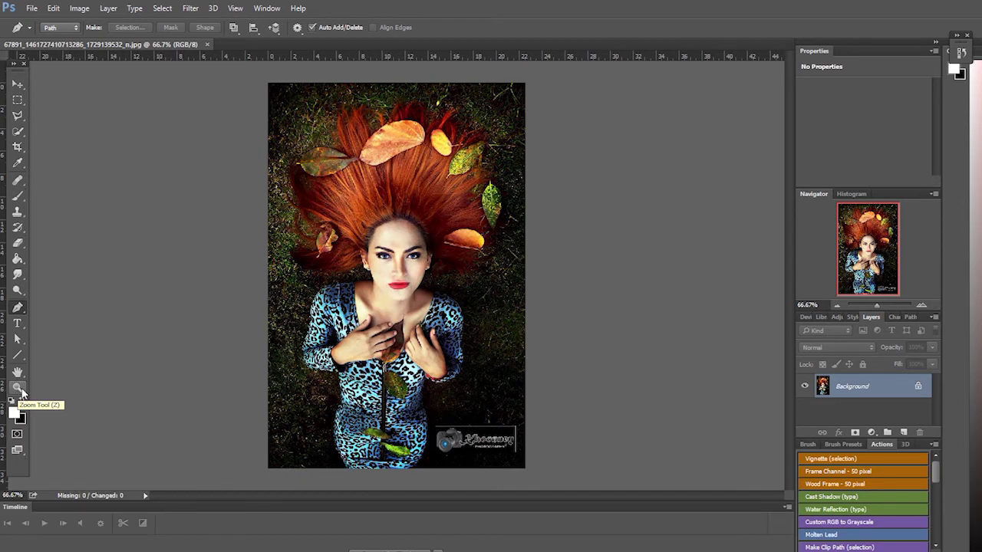
Zoom the portrait between 100% and 66.7% using the Zoom tool's in and out modes.
{"action": "left_click", "coordinate": [17, 388]}
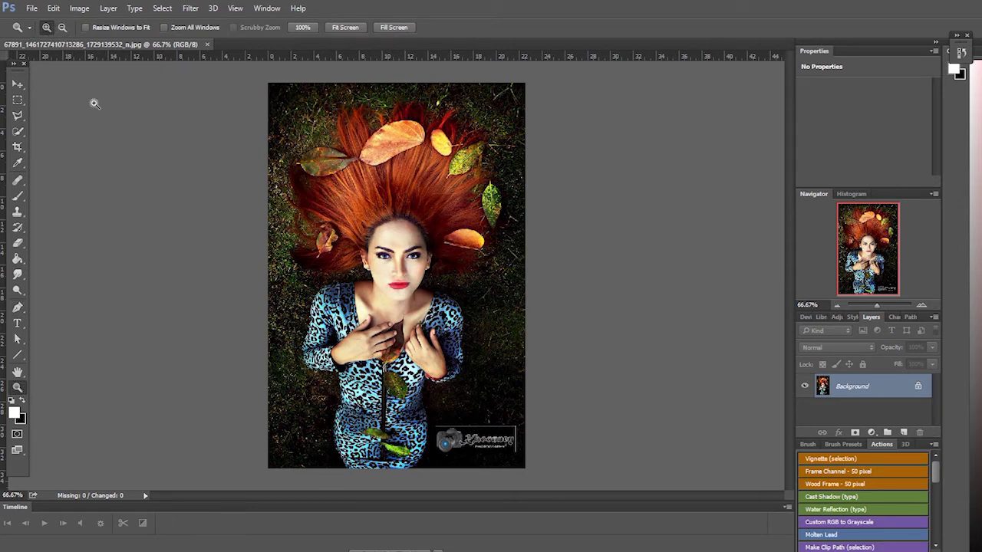
{"action": "left_click", "coordinate": [400, 277]}
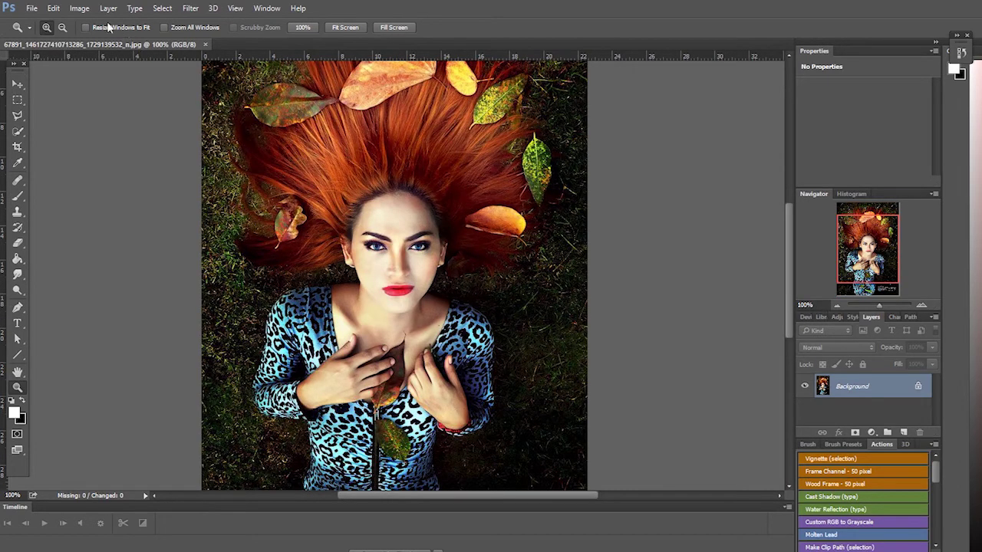
{"action": "left_click", "coordinate": [63, 27]}
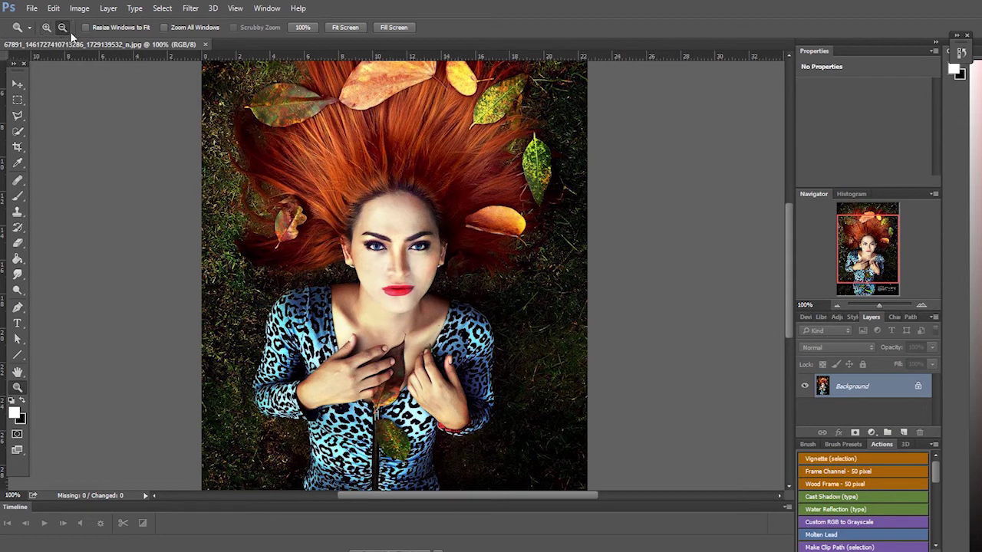
{"action": "left_click", "coordinate": [387, 239]}
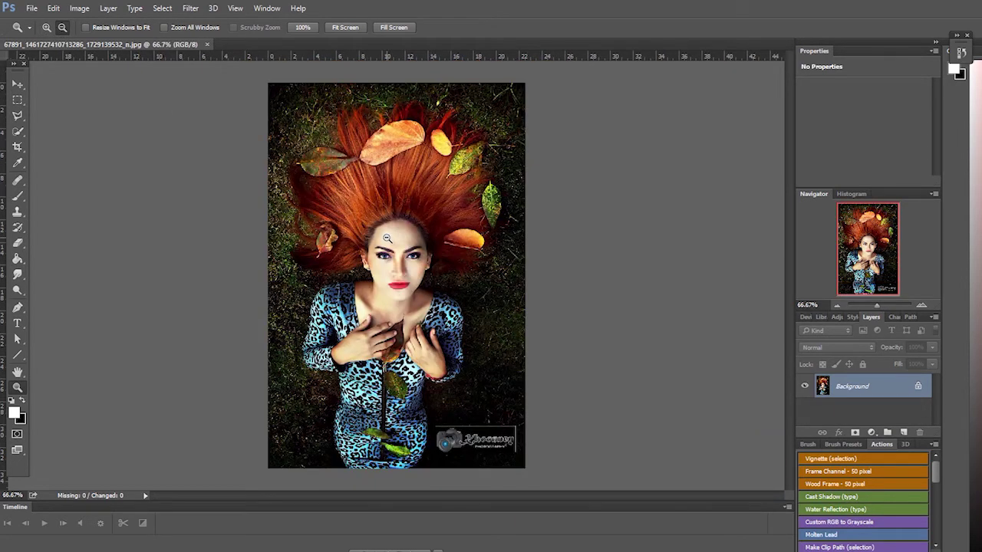
{"action": "left_click", "coordinate": [46, 28]}
{"action": "left_click", "coordinate": [379, 240]}
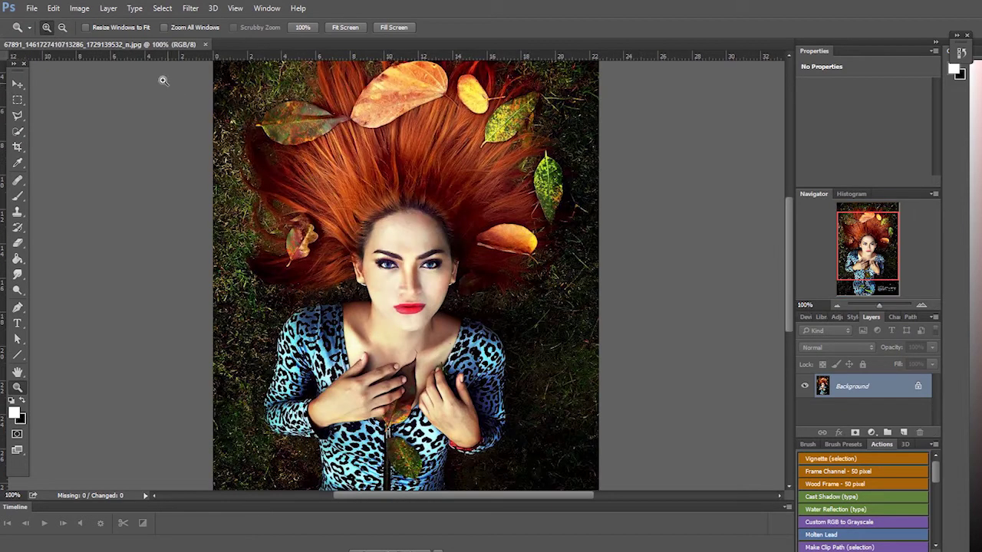
{"action": "left_click", "coordinate": [364, 203], "text": "alt"}
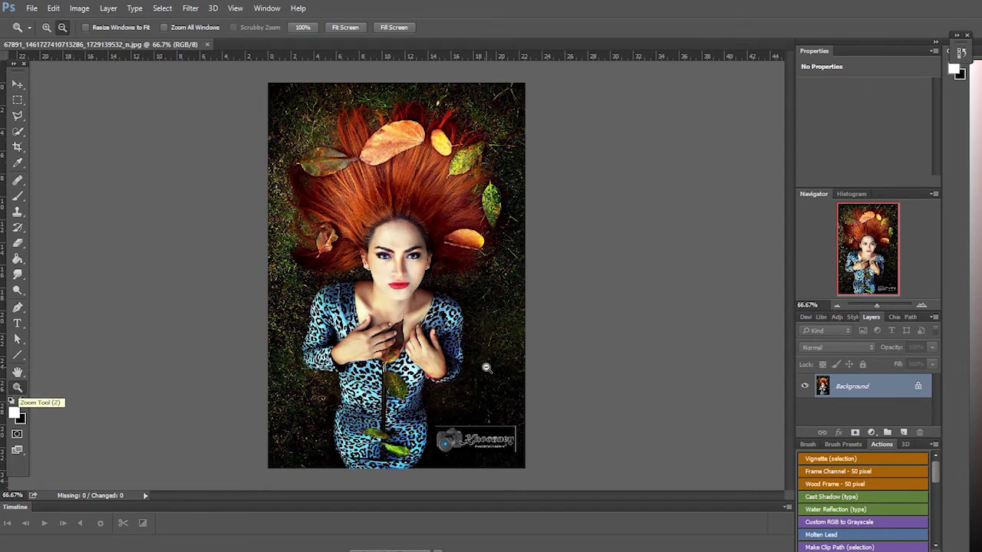
Zoom in closely on the face, then return to 100% actual size with Ctrl+1.
{"action": "left_click", "coordinate": [385, 295], "text": "alt"}
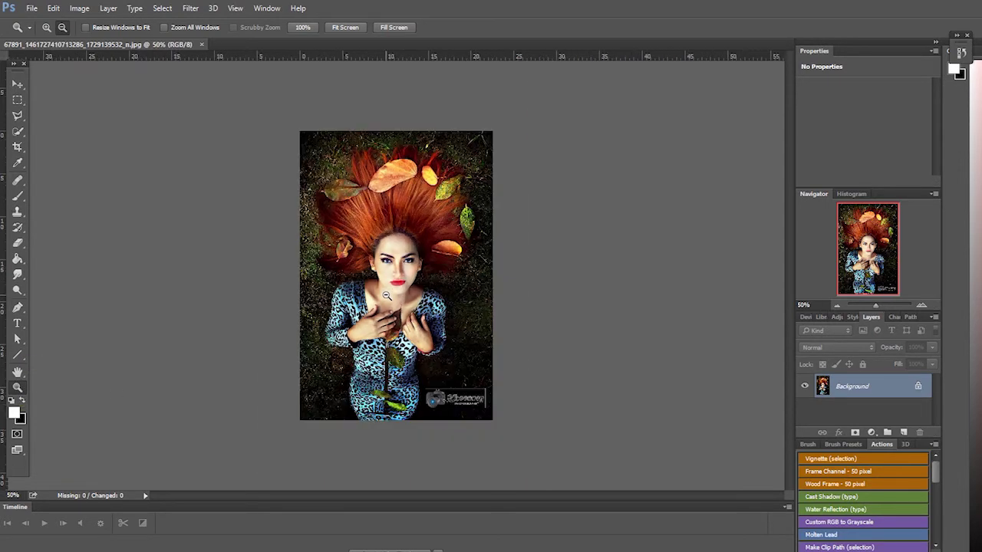
{"action": "left_click", "coordinate": [422, 247]}
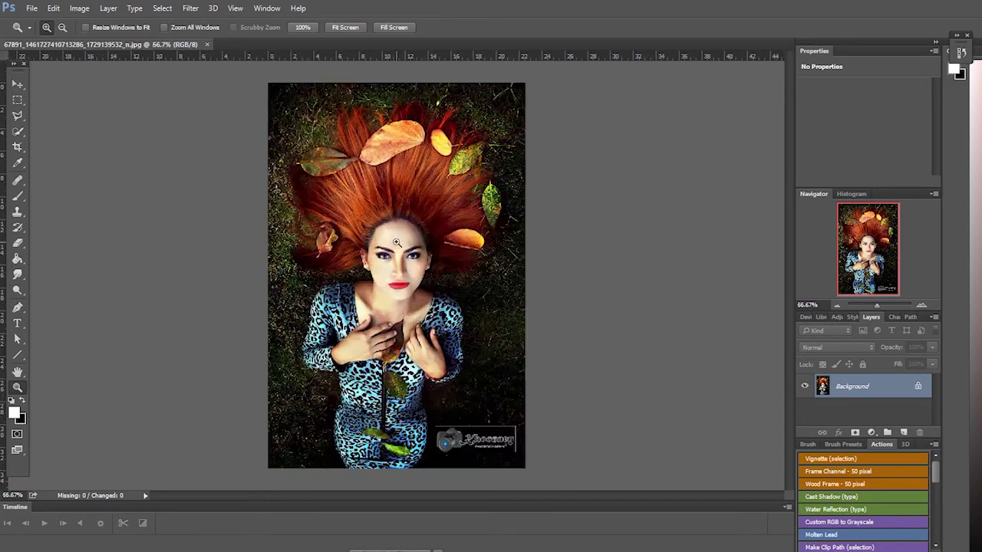
{"action": "left_click", "coordinate": [391, 252]}
{"action": "left_click", "coordinate": [386, 253]}
{"action": "left_click", "coordinate": [385, 253]}
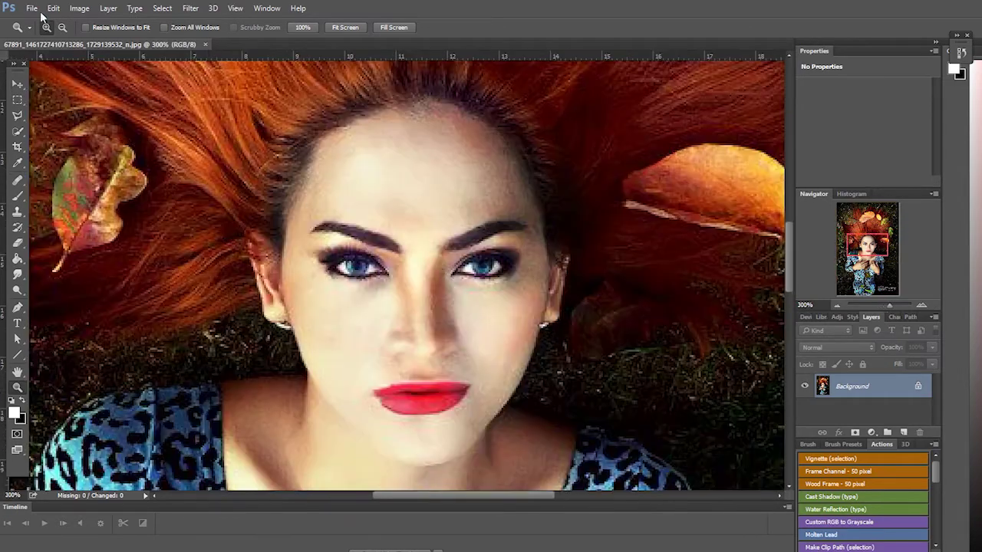
{"action": "key", "text": "ctrl+1"}
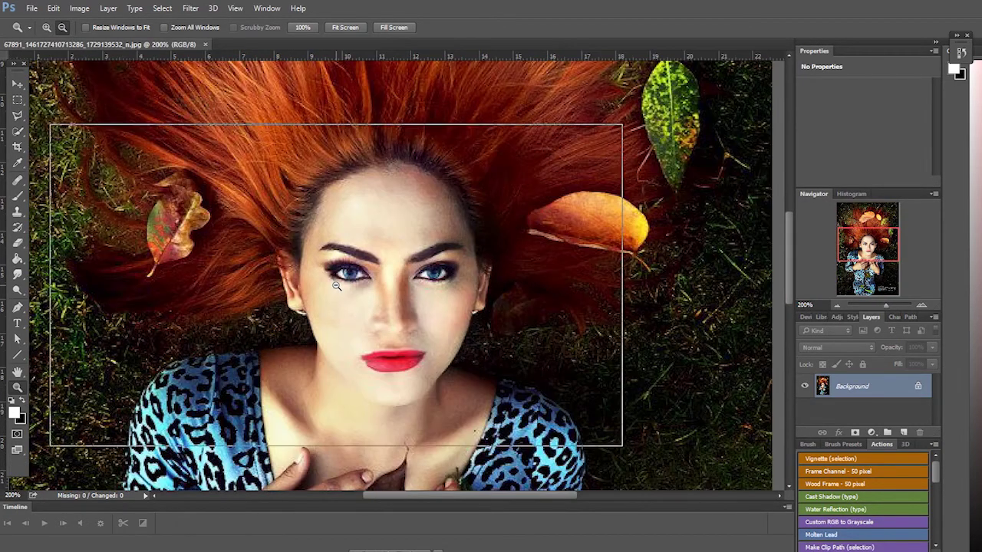
Set the Zoom tool to zoom-out mode and pan the photo slightly up and right.
{"action": "left_click", "coordinate": [63, 27]}
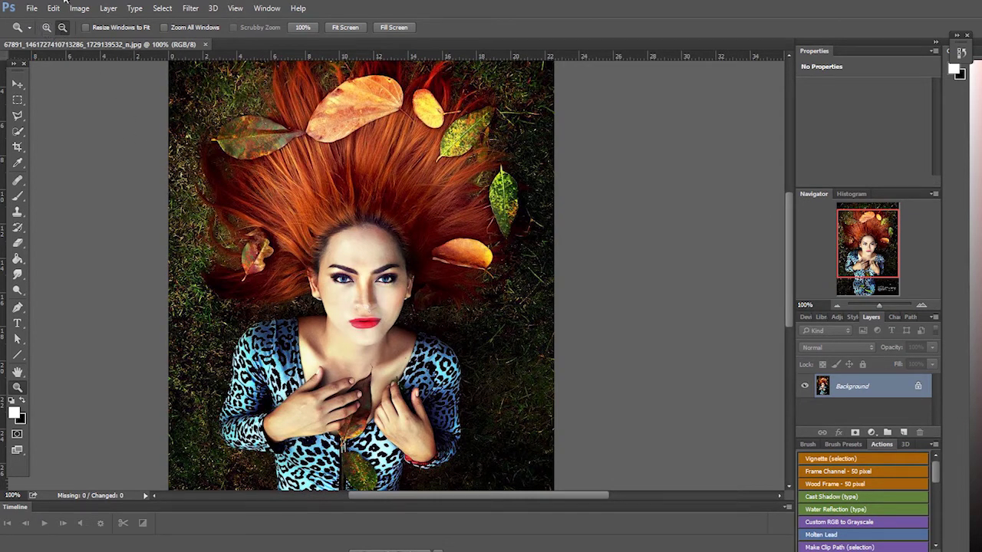
{"action": "key", "text": "h"}
{"action": "left_click_drag", "start_coordinate": [343, 210], "coordinate": [362, 186]}
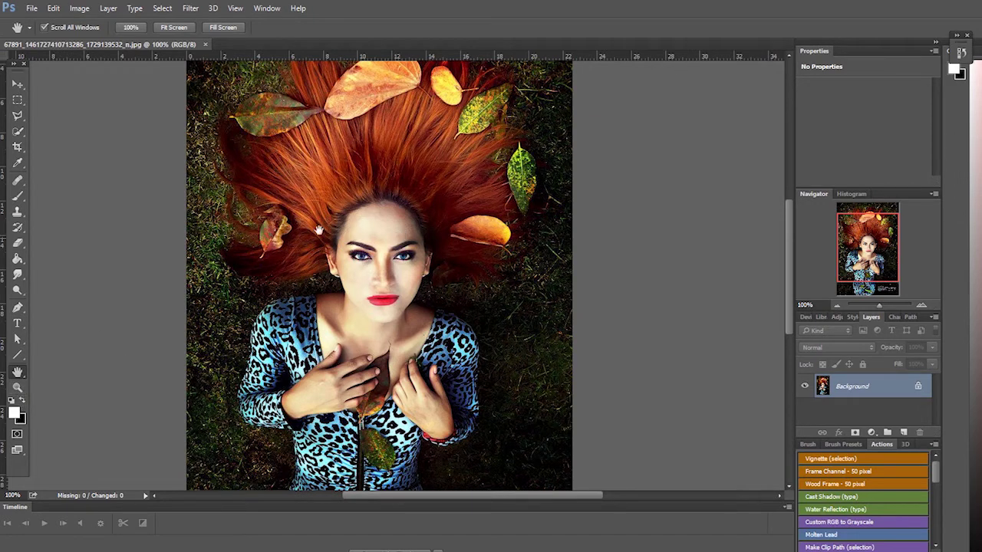
Zoom in on the portrait's face, settling the view at 200%.
{"action": "left_click", "coordinate": [18, 388]}
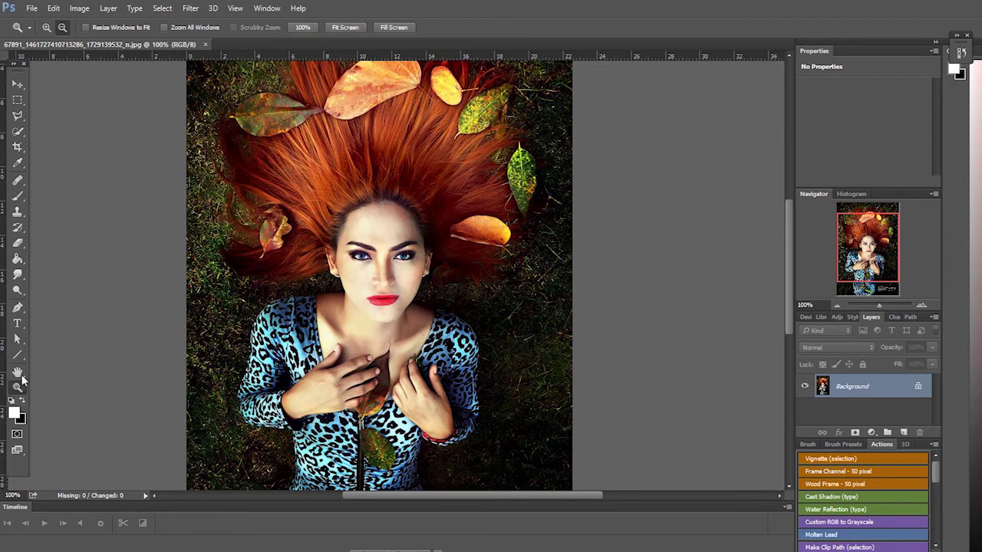
{"action": "left_click", "coordinate": [47, 31]}
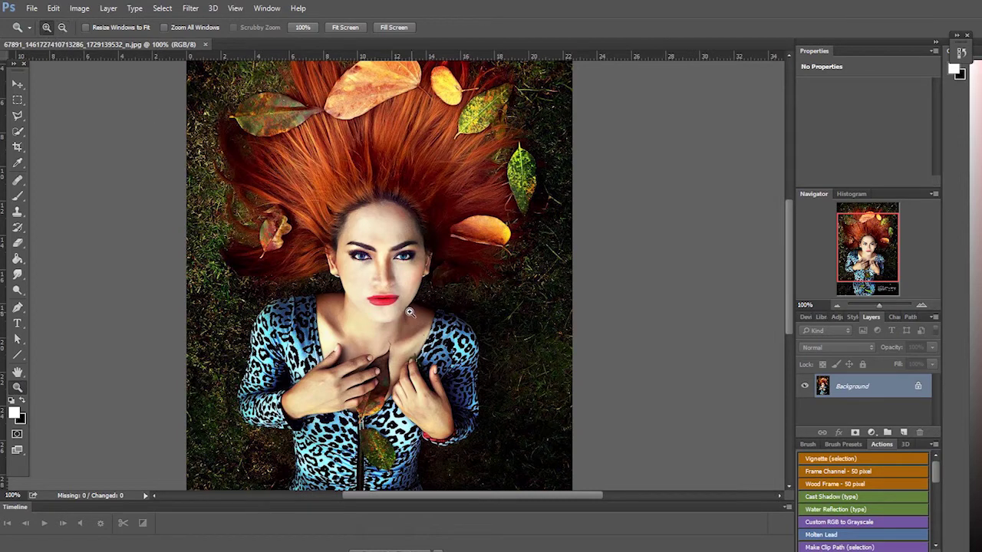
{"action": "left_click", "coordinate": [383, 280]}
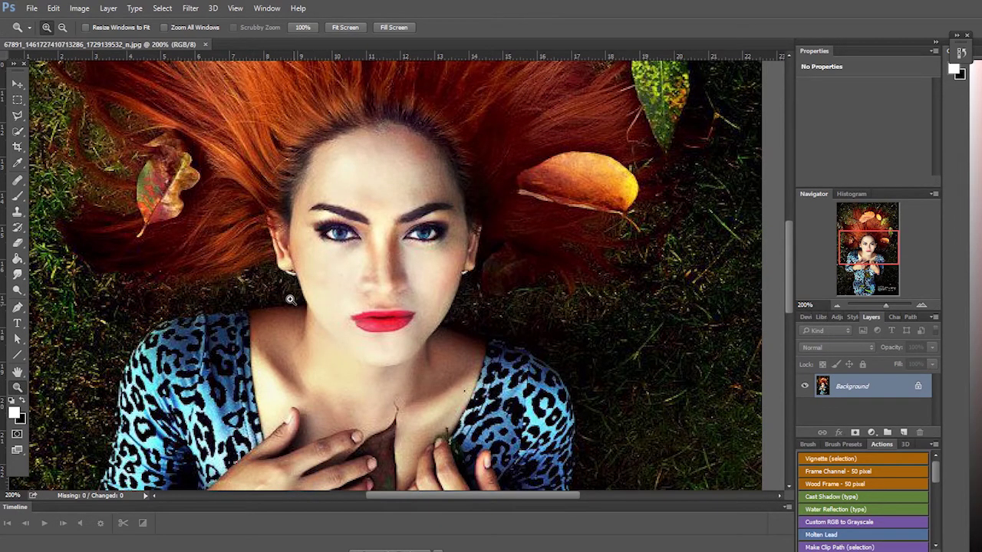
{"action": "left_click", "coordinate": [63, 27]}
{"action": "left_click", "coordinate": [446, 238]}
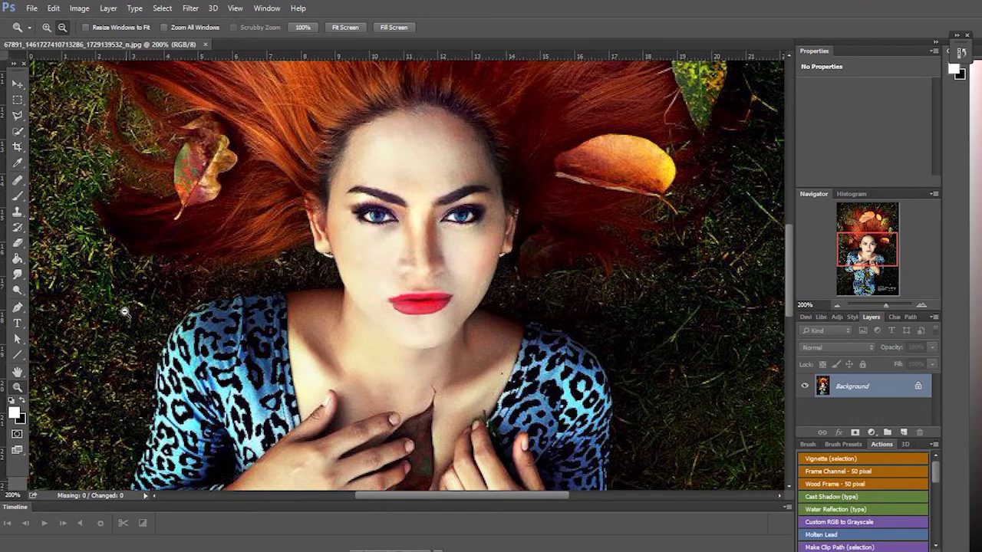
{"action": "left_click", "coordinate": [18, 372]}
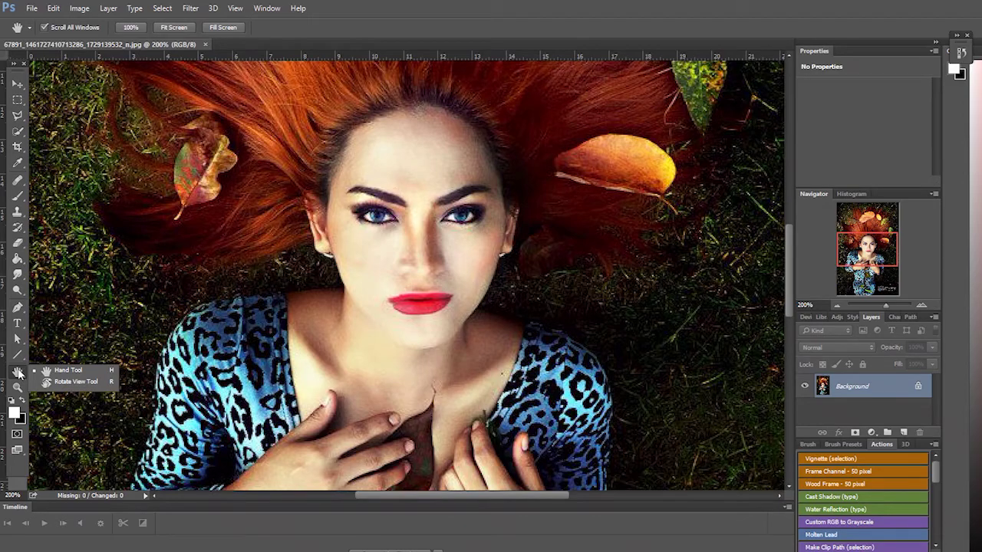
{"action": "left_click", "coordinate": [69, 371]}
{"action": "left_click_drag", "start_coordinate": [411, 315], "coordinate": [468, 264]}
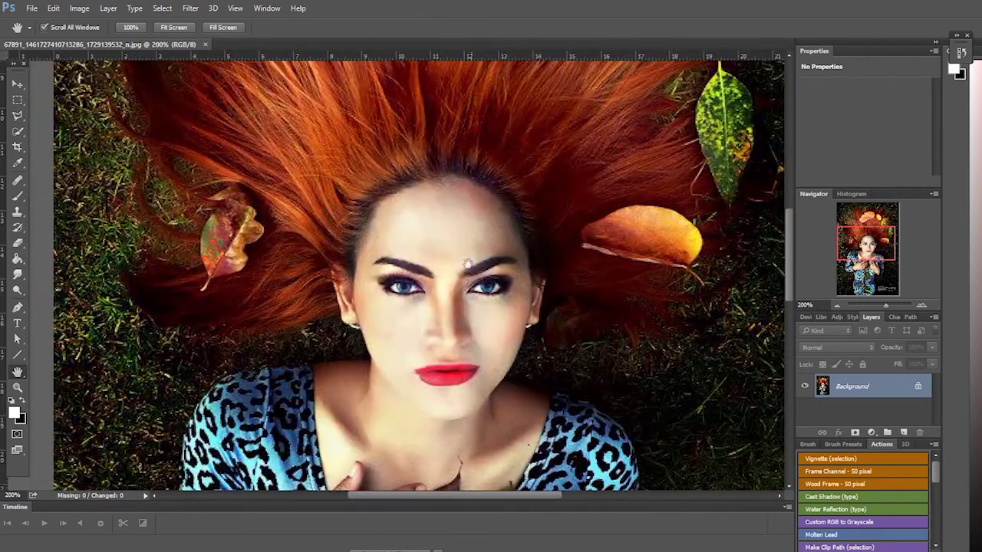
{"action": "left_click_drag", "start_coordinate": [451, 375], "coordinate": [472, 362]}
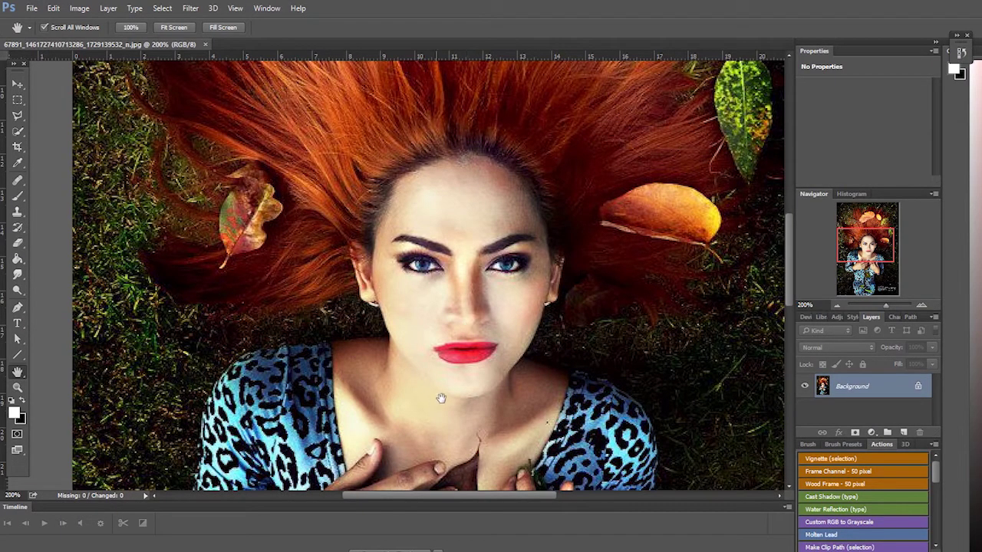
{"action": "left_click_drag", "start_coordinate": [441, 398], "coordinate": [507, 410]}
{"action": "left_click_drag", "start_coordinate": [516, 445], "coordinate": [512, 275]}
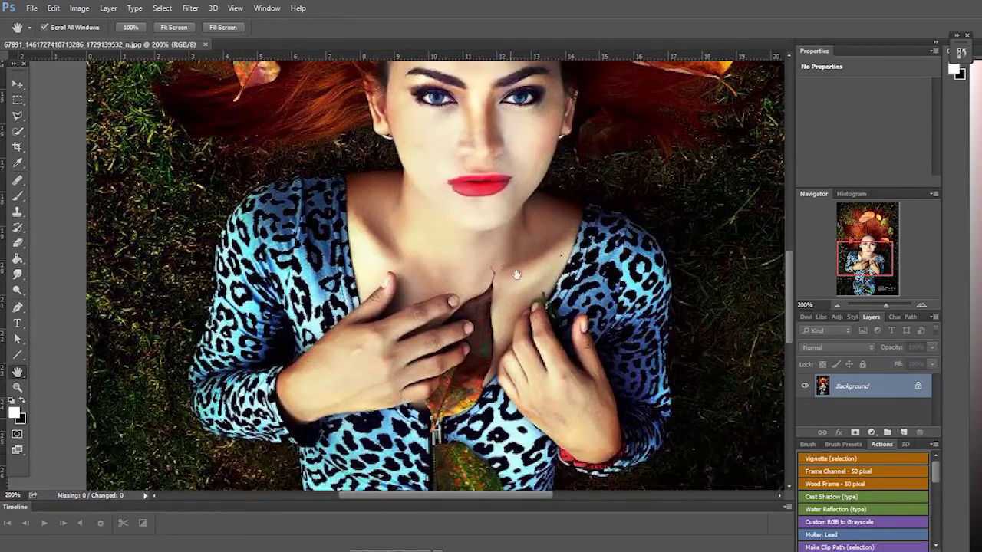
{"action": "left_click_drag", "start_coordinate": [512, 482], "coordinate": [510, 329]}
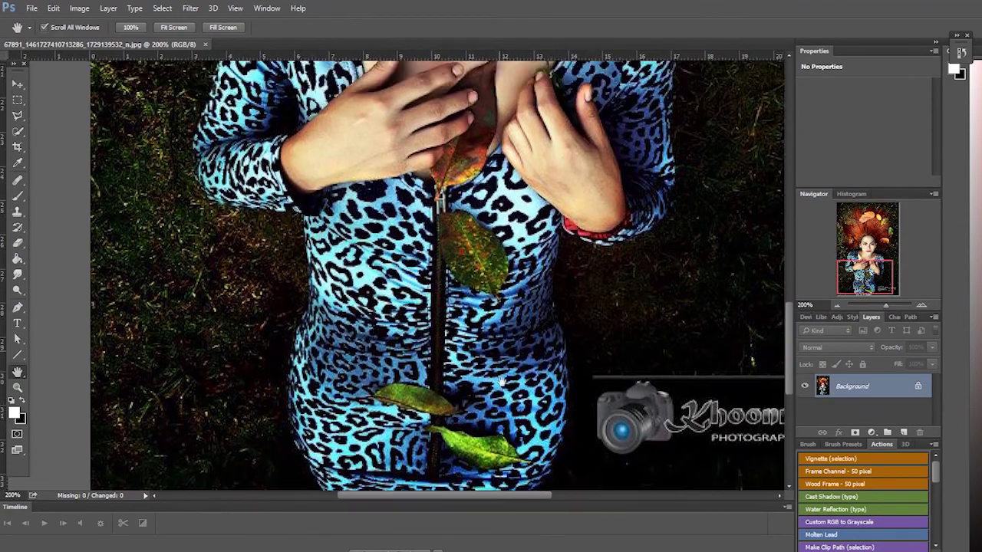
{"action": "left_click_drag", "start_coordinate": [510, 77], "coordinate": [31, 188]}
{"action": "left_click_drag", "start_coordinate": [162, 65], "coordinate": [444, 217]}
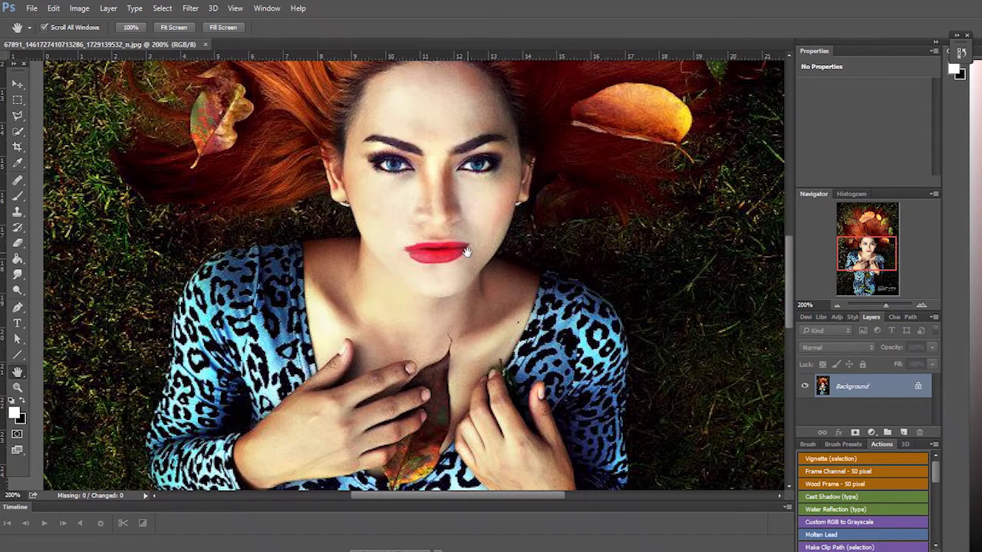
Zoom out to 50%, then zoom back in to 800% on the eyes.
{"action": "left_click", "coordinate": [17, 387]}
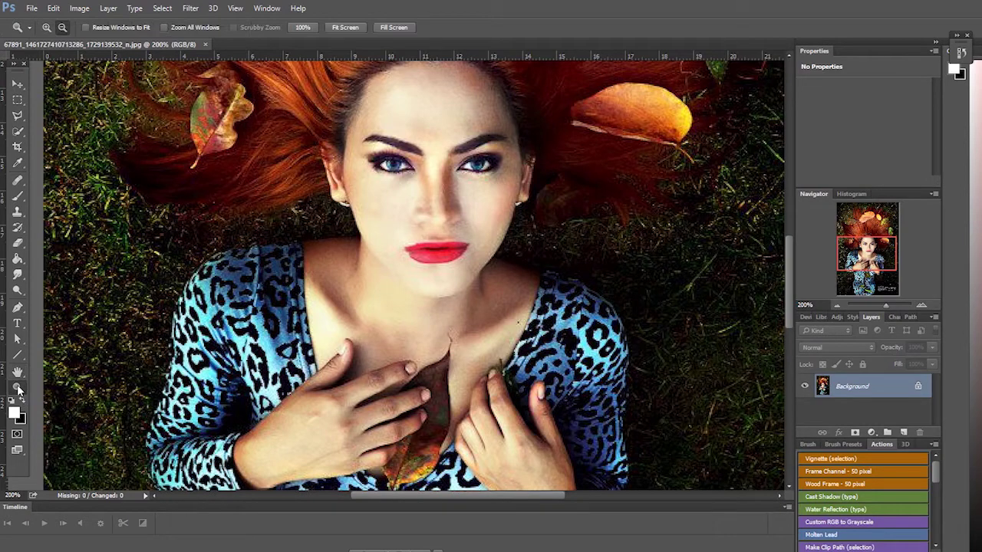
{"action": "left_click", "coordinate": [357, 184], "text": "alt"}
{"action": "left_click", "coordinate": [321, 213], "text": "alt"}
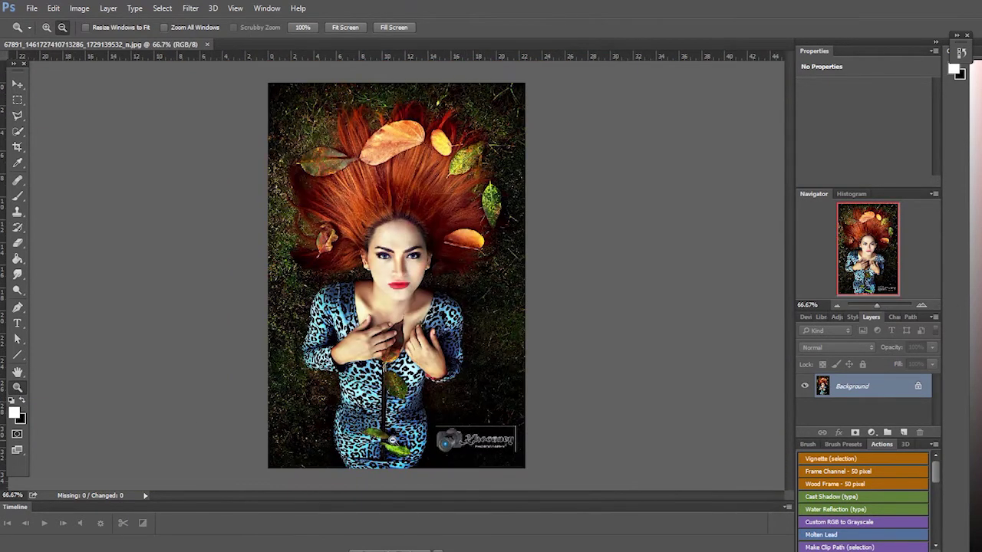
{"action": "left_click", "coordinate": [391, 441], "text": "alt"}
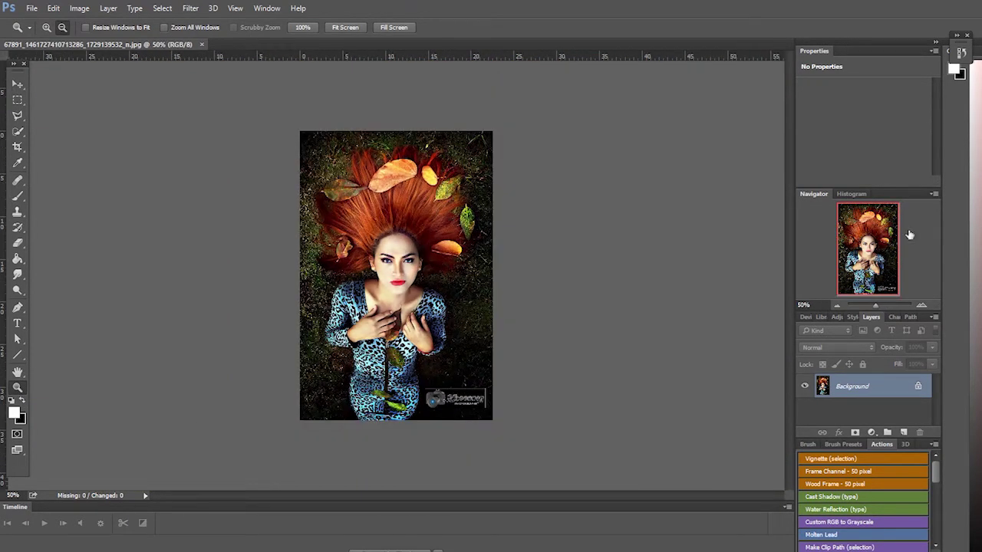
{"action": "left_click", "coordinate": [46, 27]}
{"action": "left_click", "coordinate": [404, 250]}
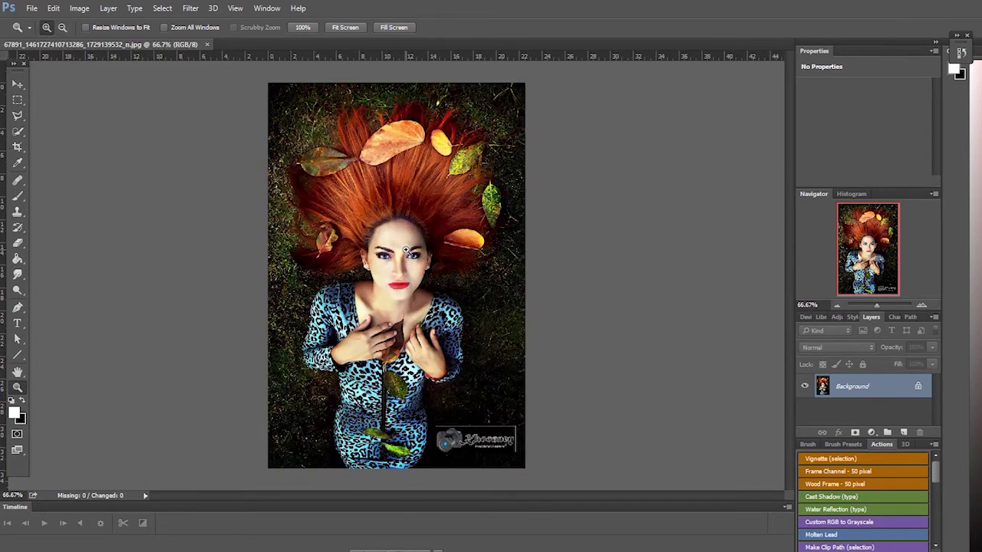
{"action": "left_click", "coordinate": [404, 251]}
{"action": "left_click", "coordinate": [391, 281]}
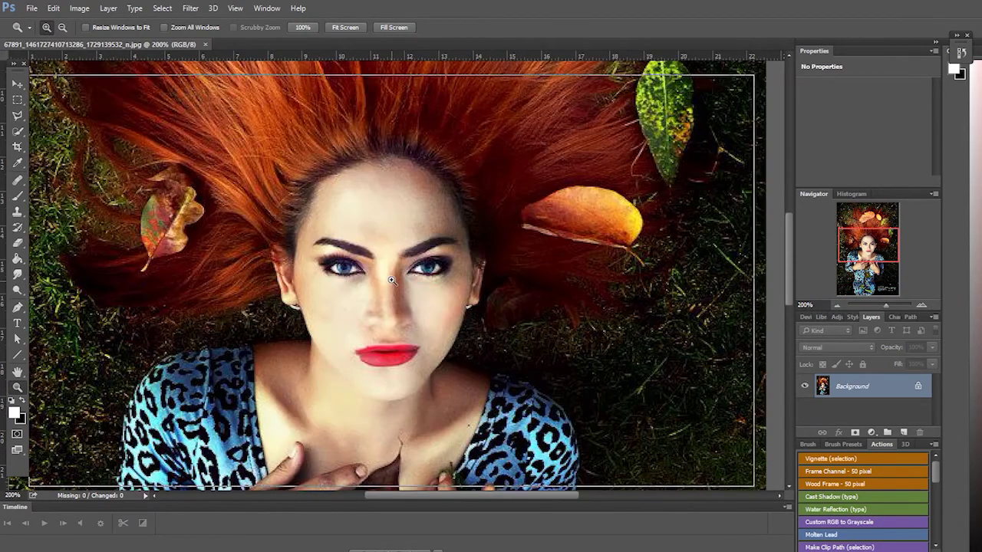
{"action": "mouse_move", "coordinate": [391, 280]}
{"action": "left_mouse_down"}
{"action": "mouse_move", "coordinate": [386, 259]}
{"action": "mouse_move", "coordinate": [387, 269]}
{"action": "left_mouse_up"}
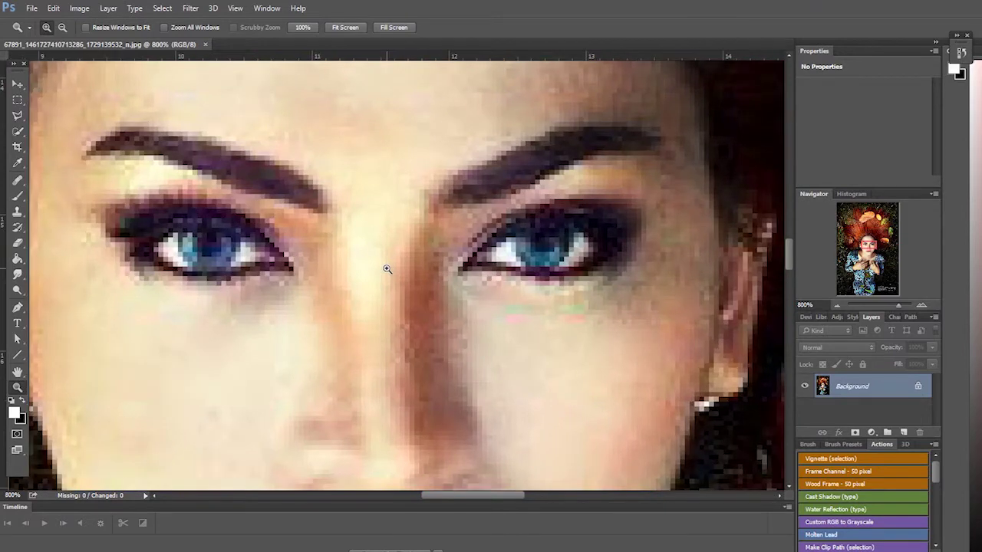
Step the zoom back down from 800% to 200%.
{"action": "left_click", "coordinate": [63, 26]}
{"action": "left_click", "coordinate": [416, 351]}
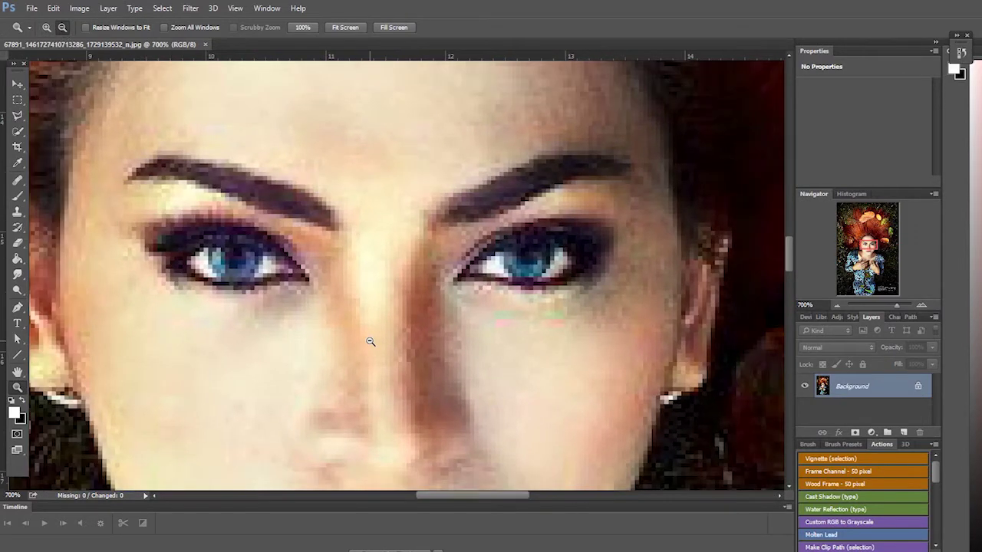
{"action": "left_click", "coordinate": [370, 342]}
{"action": "left_click", "coordinate": [369, 342]}
{"action": "left_click", "coordinate": [369, 351]}
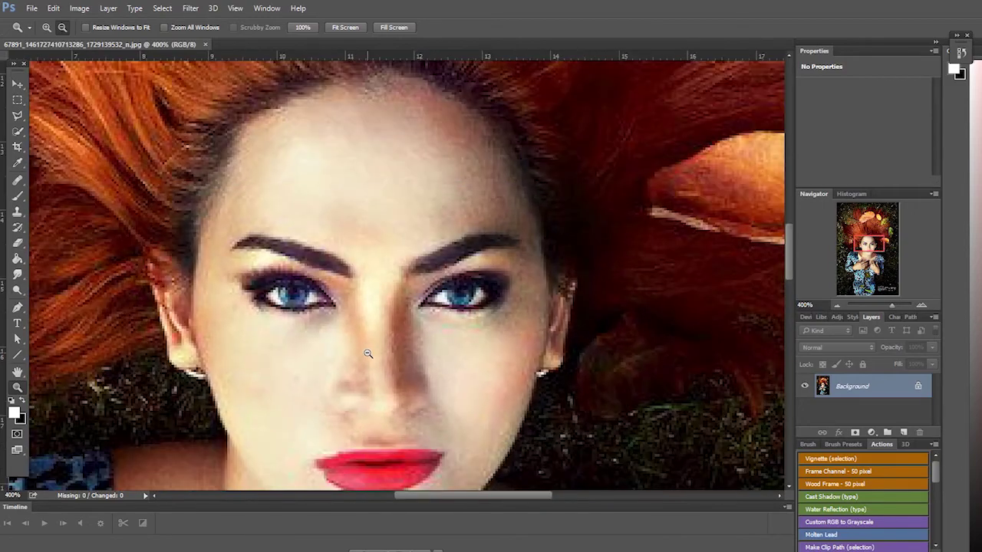
{"action": "left_click", "coordinate": [369, 351]}
{"action": "left_click", "coordinate": [370, 347]}
Pan to centre the face in the view, then zoom out to 100%.
{"action": "key", "text": "h"}
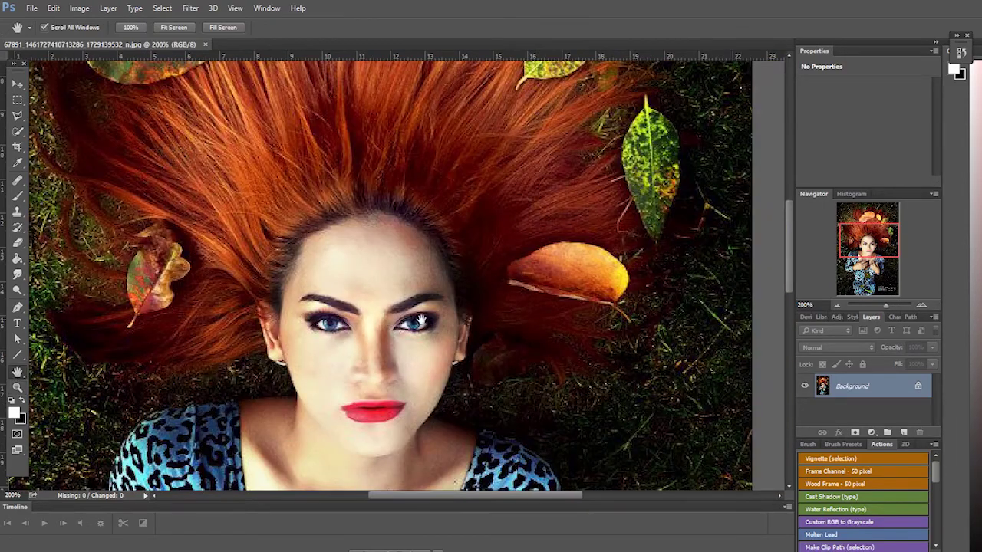
{"action": "left_click_drag", "start_coordinate": [421, 321], "coordinate": [504, 263]}
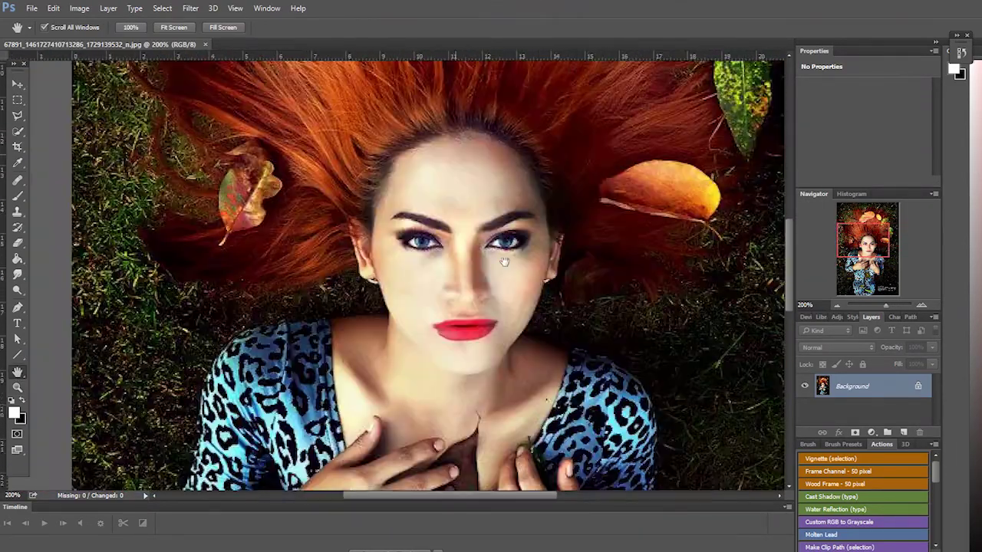
{"action": "left_click_drag", "start_coordinate": [417, 401], "coordinate": [478, 396]}
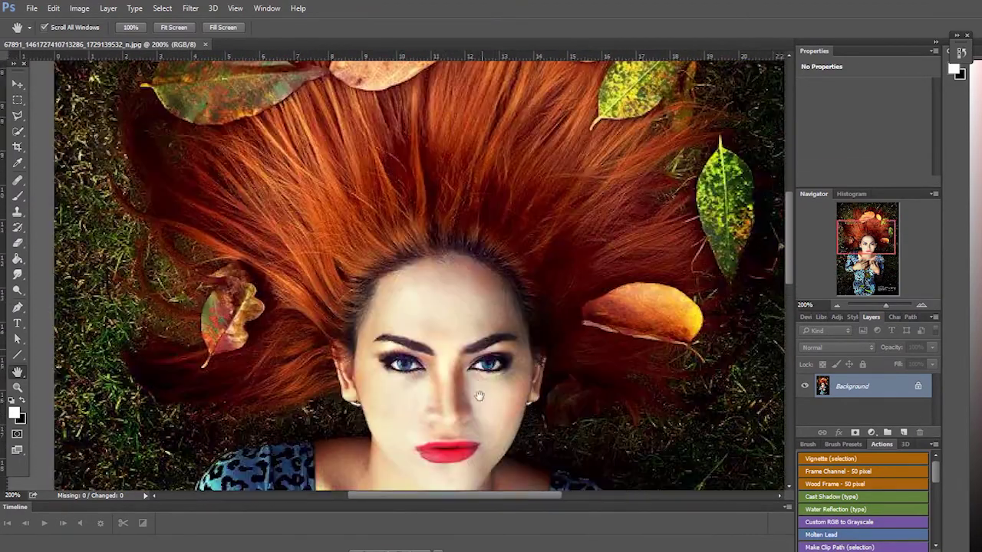
{"action": "left_click", "coordinate": [17, 387]}
{"action": "left_click", "coordinate": [503, 304], "text": "alt"}
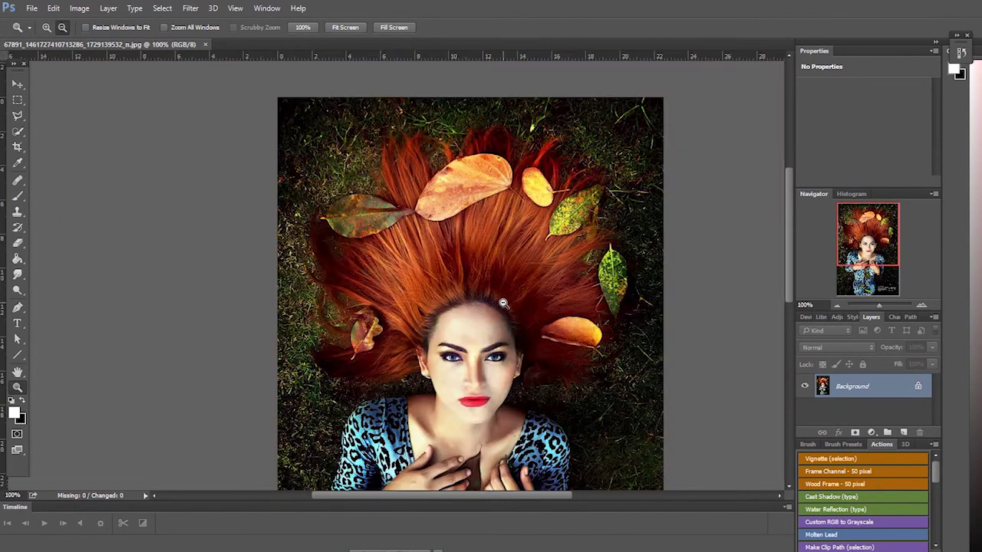
{"action": "left_click", "coordinate": [503, 304], "text": "alt"}
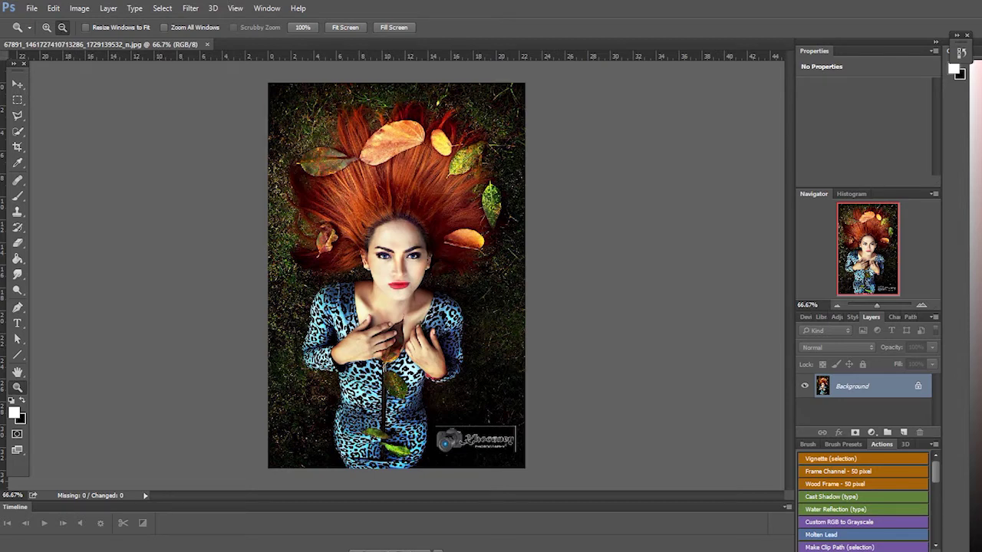
{"action": "key", "text": "b"}
{"action": "left_click_drag", "start_coordinate": [426, 249], "coordinate": [330, 314]}
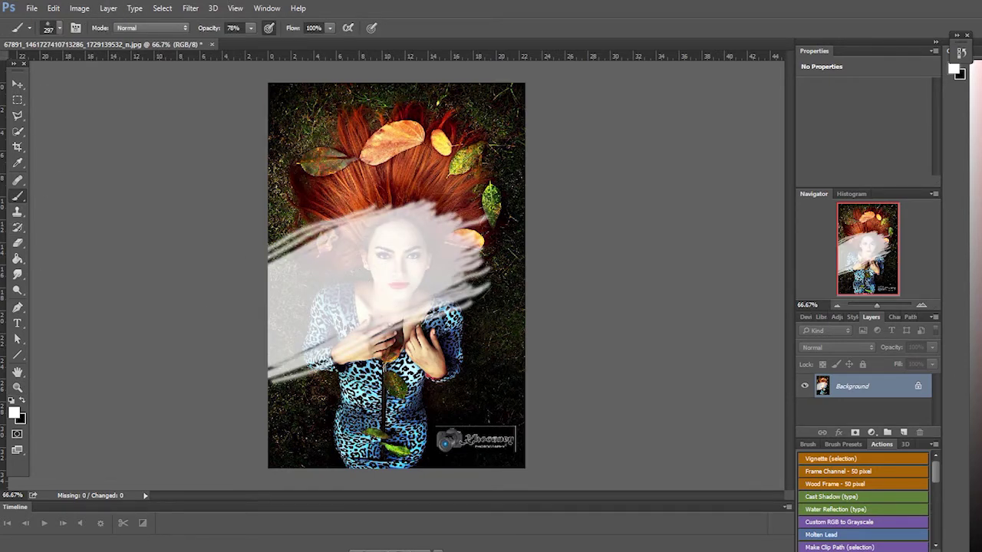
{"action": "key", "text": "ctrl+z"}
{"action": "key", "text": "z"}
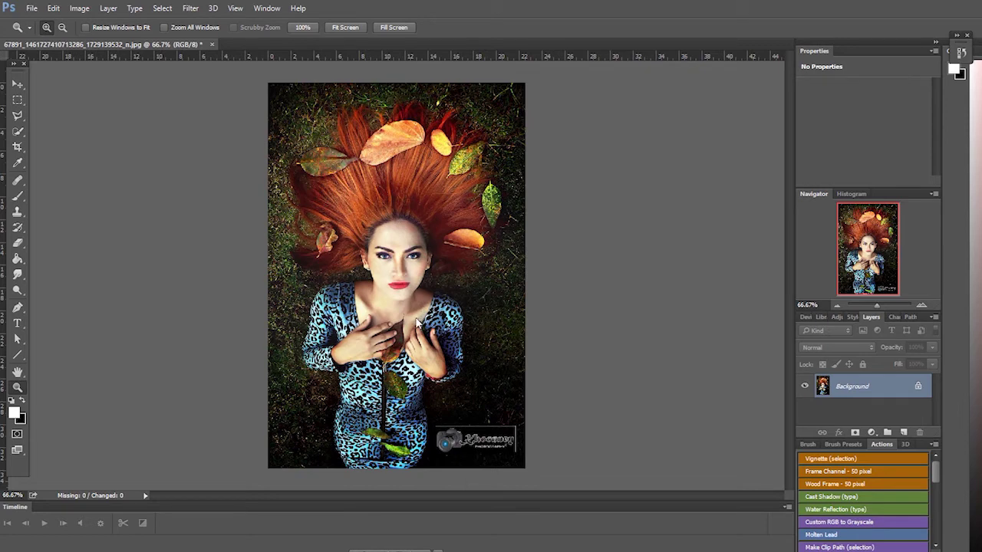
{"action": "left_click", "coordinate": [417, 324]}
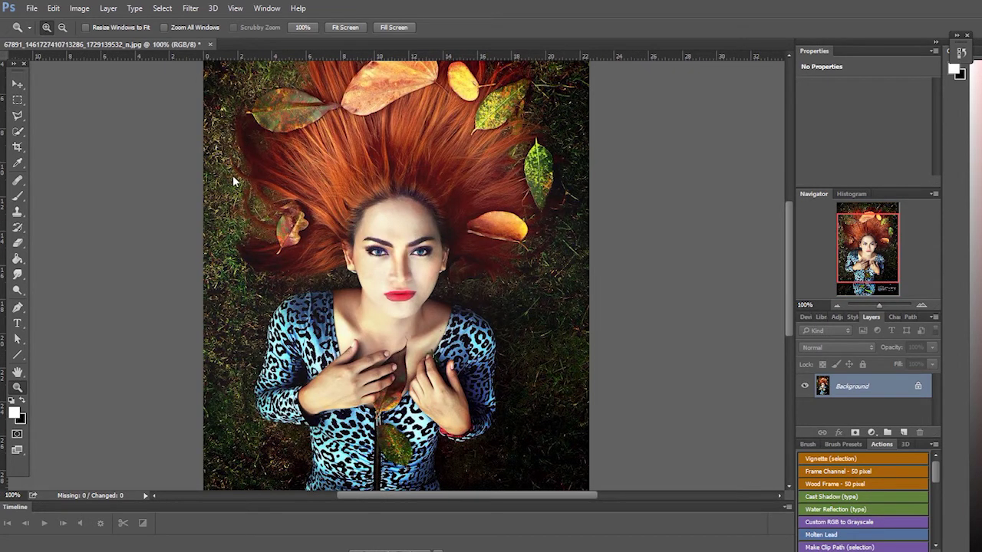
{"action": "left_click", "coordinate": [17, 201]}
{"action": "left_click", "coordinate": [17, 200]}
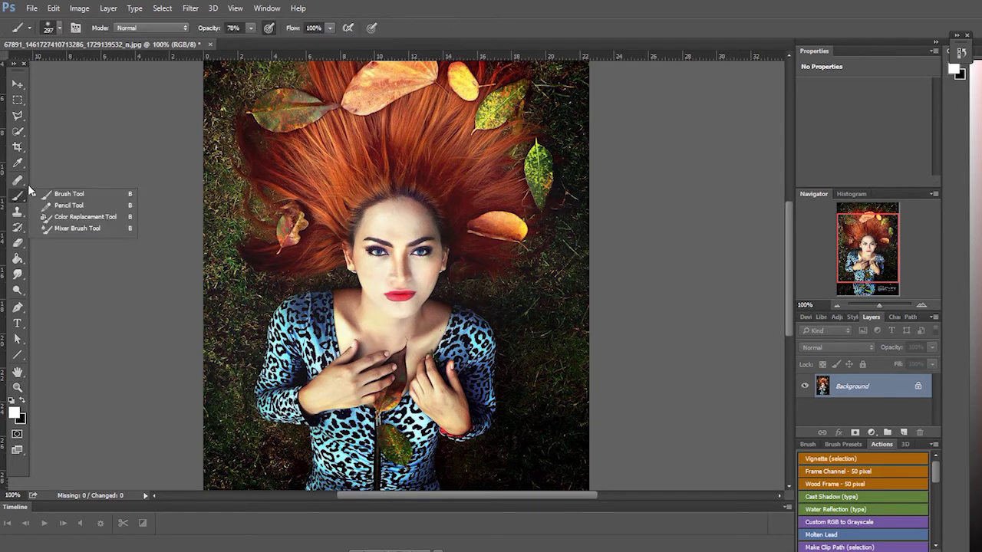
{"action": "left_click", "coordinate": [77, 194]}
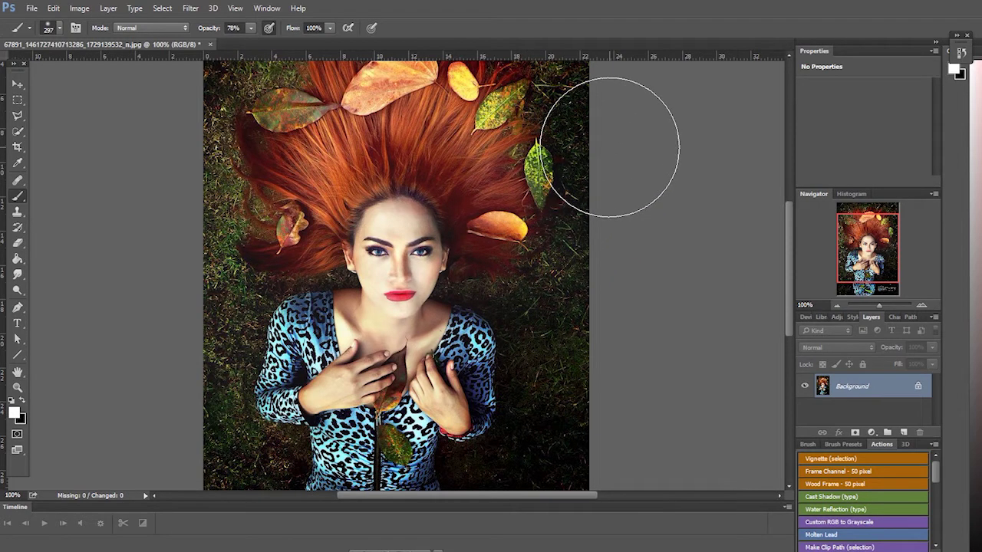
{"action": "left_click_drag", "start_coordinate": [608, 138], "coordinate": [299, 138]}
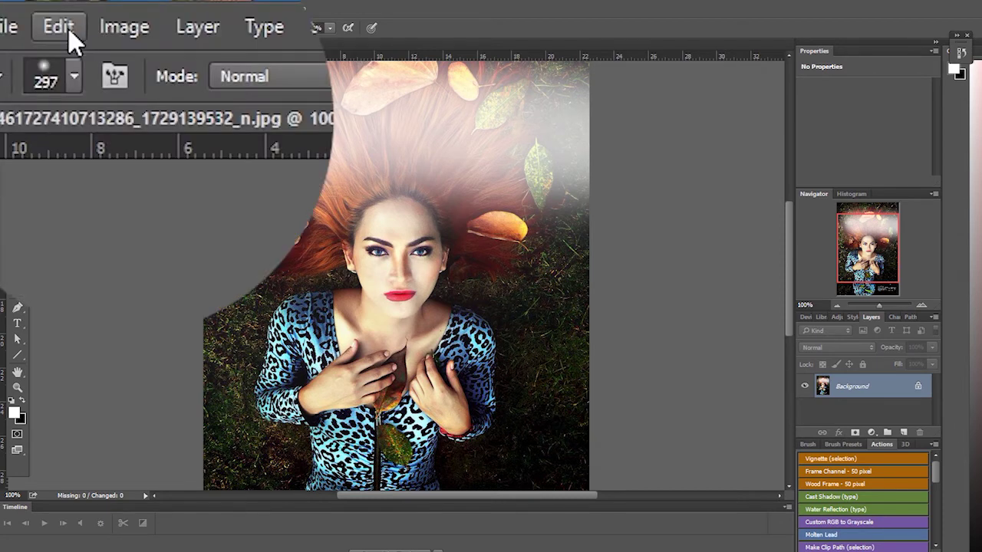
{"action": "left_click", "coordinate": [68, 30]}
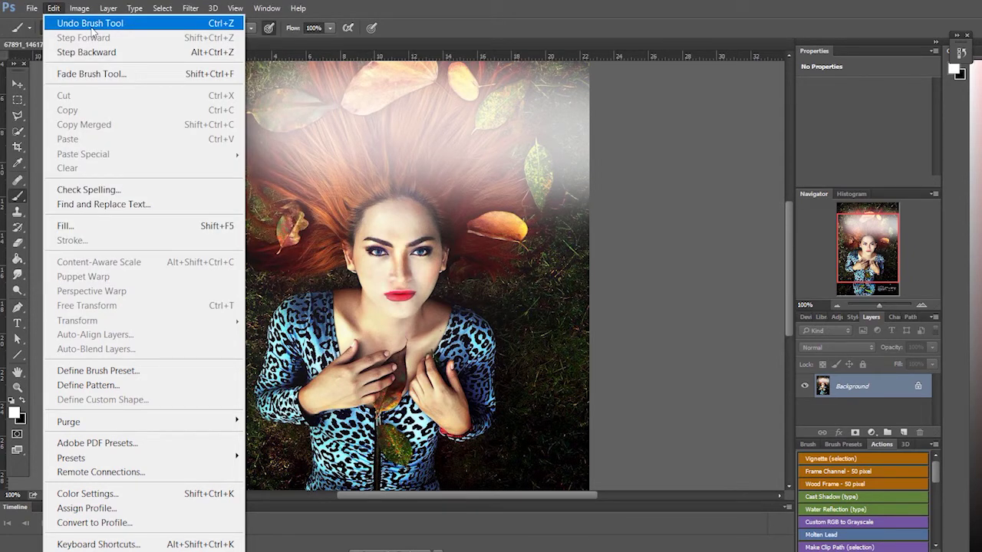
{"action": "left_click", "coordinate": [92, 23]}
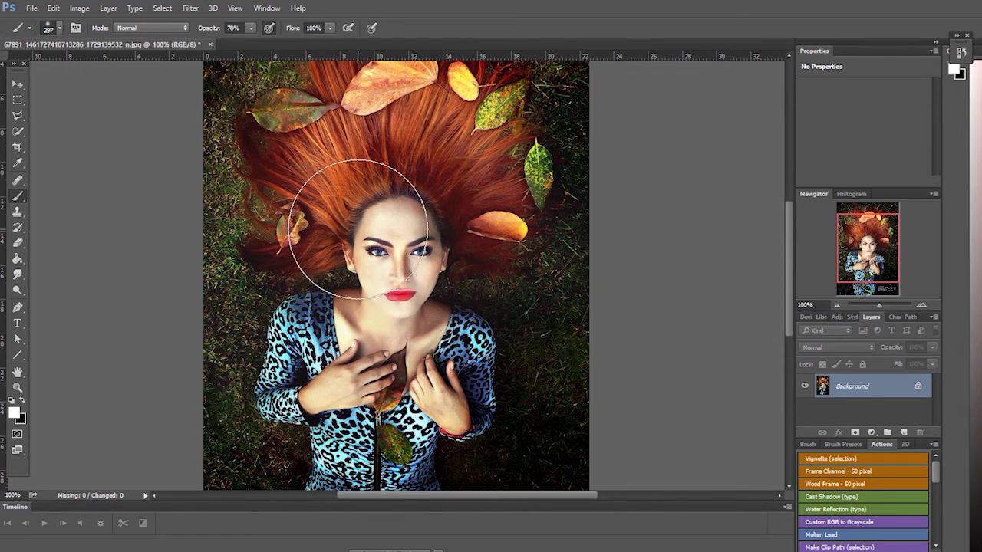
{"action": "key", "text": "ctrl+z"}
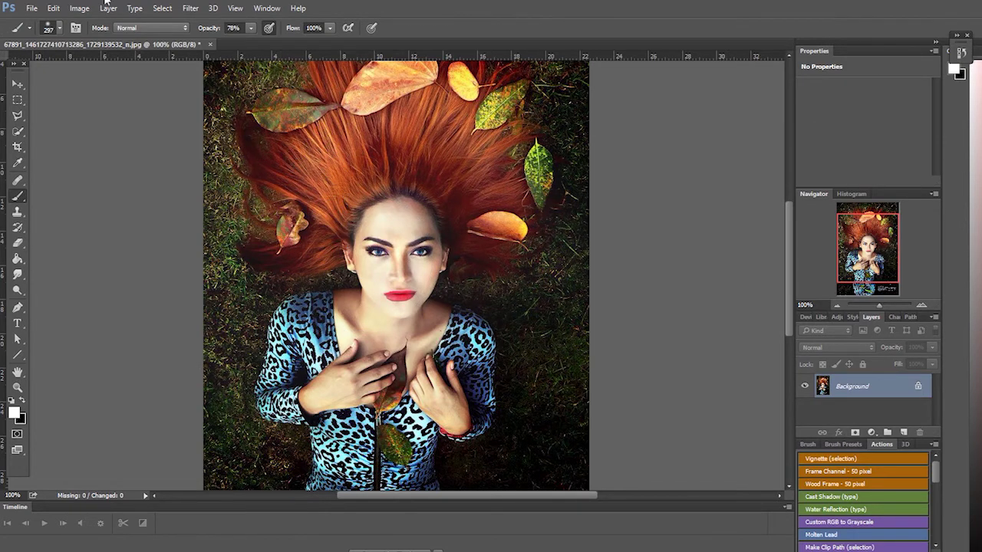
{"action": "left_click", "coordinate": [53, 10]}
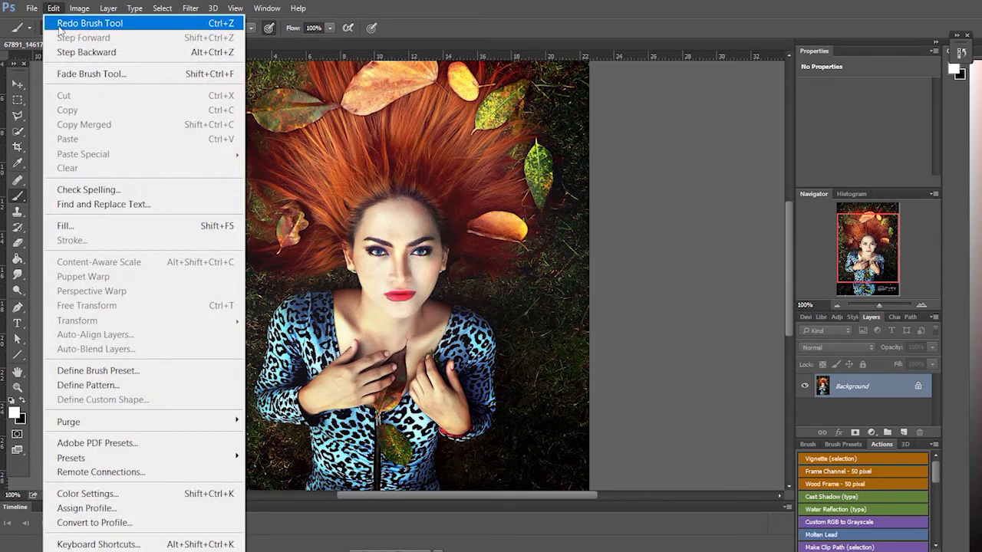
{"action": "left_click", "coordinate": [59, 25]}
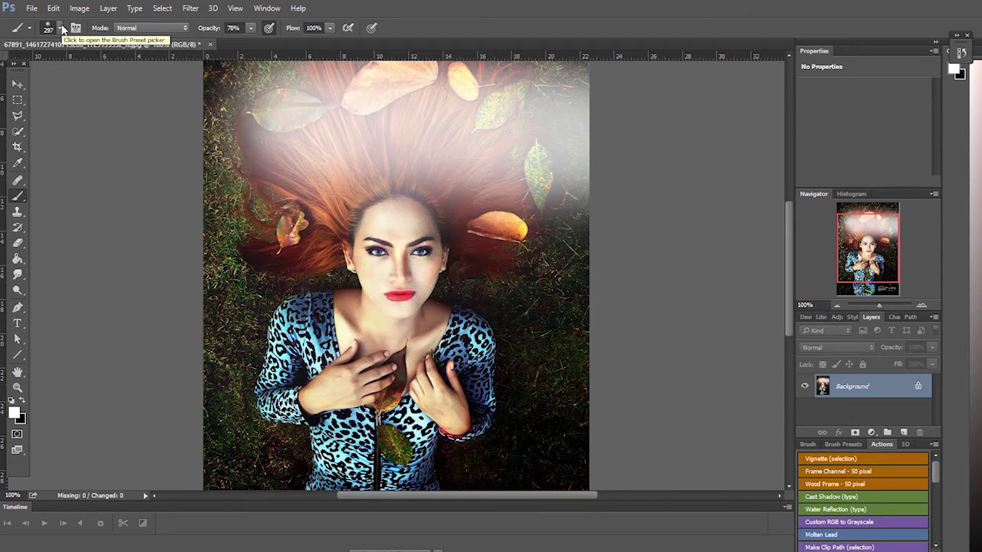
{"action": "left_click", "coordinate": [53, 9]}
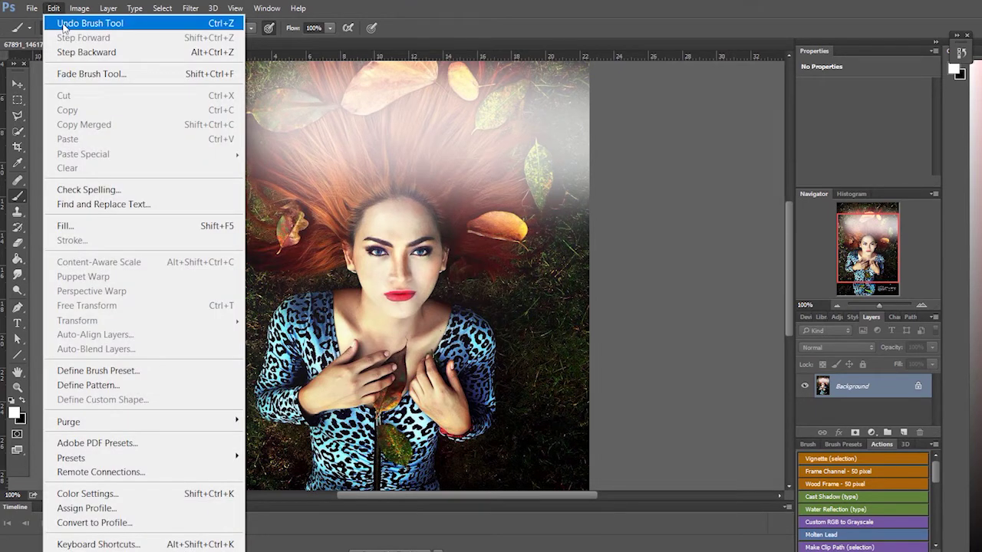
{"action": "left_click", "coordinate": [65, 26]}
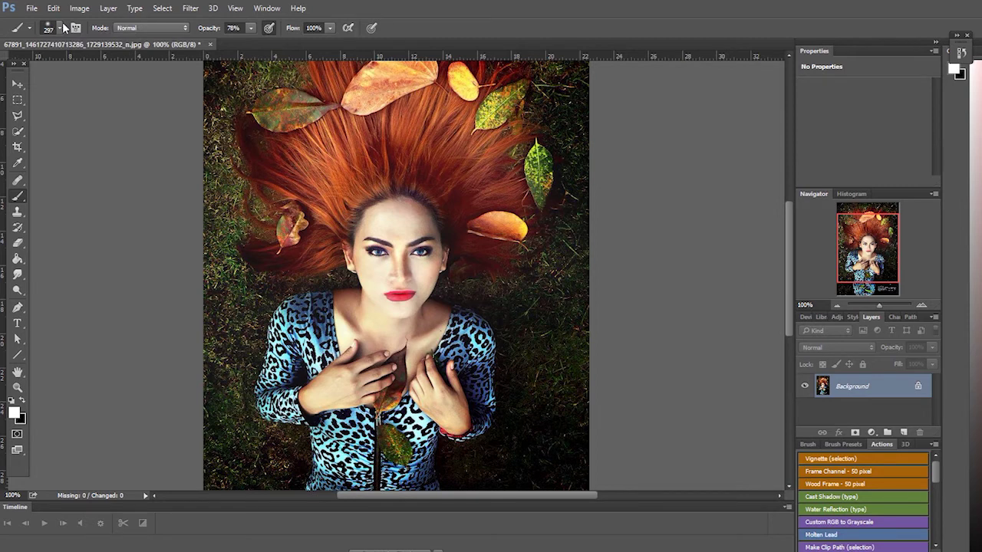
Paint soft white over the body, face and hair, then swap to black and darken the face and chest.
{"action": "mouse_move", "coordinate": [469, 445]}
{"action": "left_mouse_down"}
{"action": "mouse_move", "coordinate": [453, 360]}
{"action": "mouse_move", "coordinate": [353, 54]}
{"action": "left_mouse_up"}
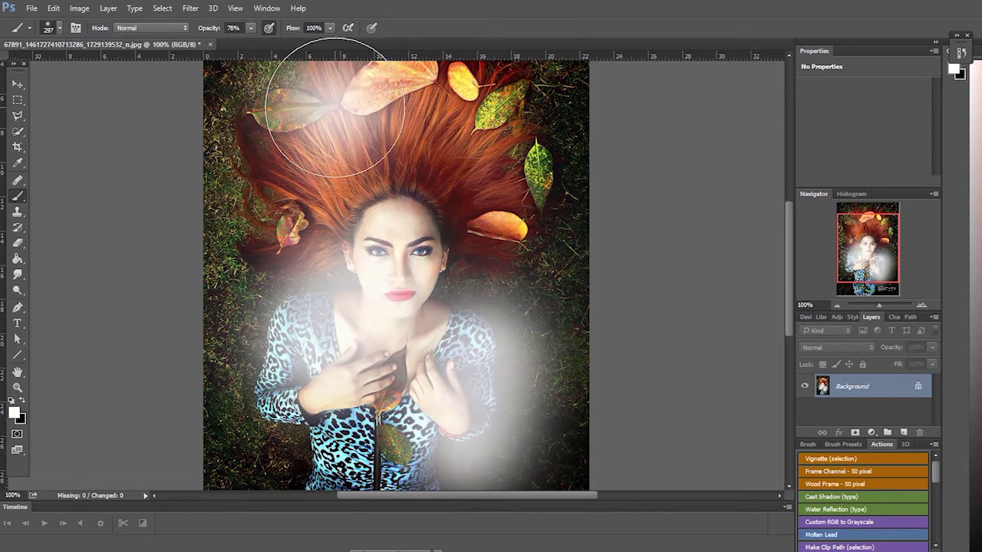
{"action": "left_click", "coordinate": [22, 400]}
{"action": "mouse_move", "coordinate": [307, 168]}
{"action": "left_mouse_down"}
{"action": "mouse_move", "coordinate": [383, 220]}
{"action": "mouse_move", "coordinate": [477, 351]}
{"action": "mouse_move", "coordinate": [468, 307]}
{"action": "left_mouse_up"}
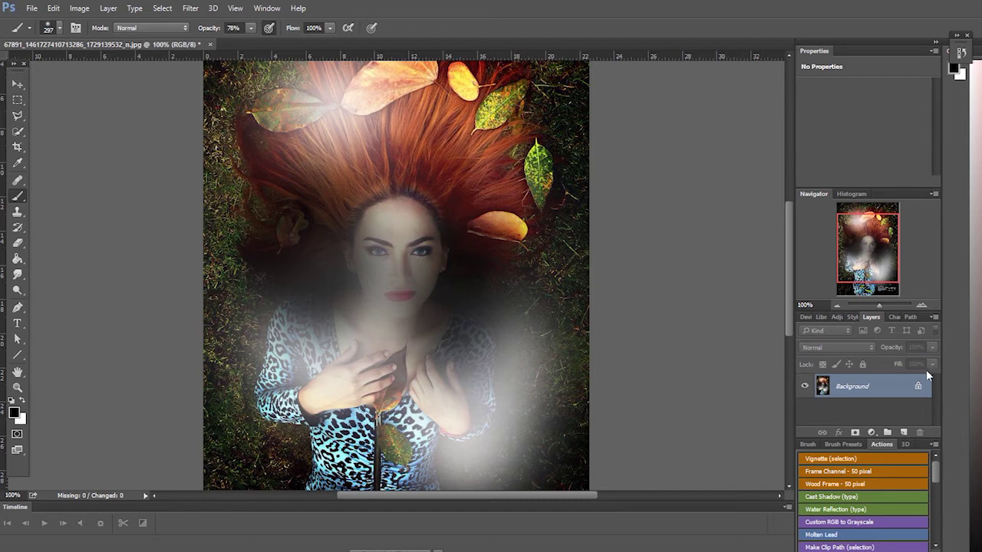
Open the History panel and step back to the fifth Brush Tool state.
{"action": "left_click", "coordinate": [961, 51]}
{"action": "left_click_drag", "start_coordinate": [958, 53], "coordinate": [974, 62]}
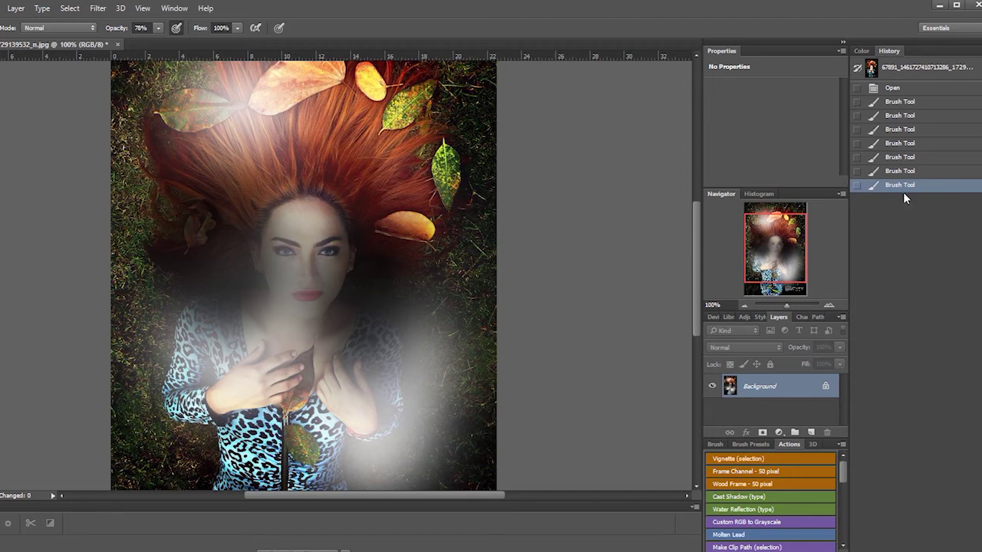
{"action": "left_click", "coordinate": [932, 158]}
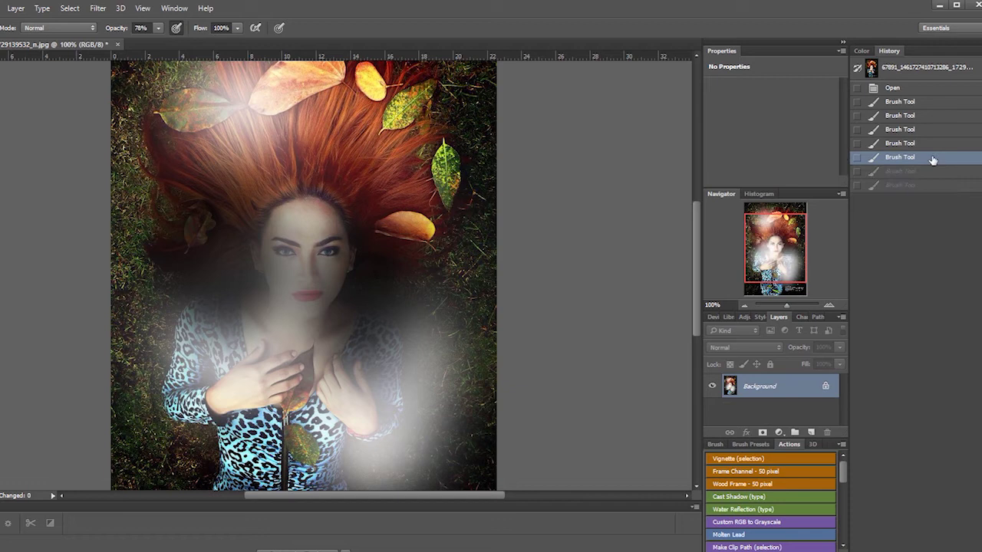
Revert to the Open history state, then zoom out to 66.7% to show the whole portrait.
{"action": "left_click", "coordinate": [933, 102]}
{"action": "left_click", "coordinate": [931, 88]}
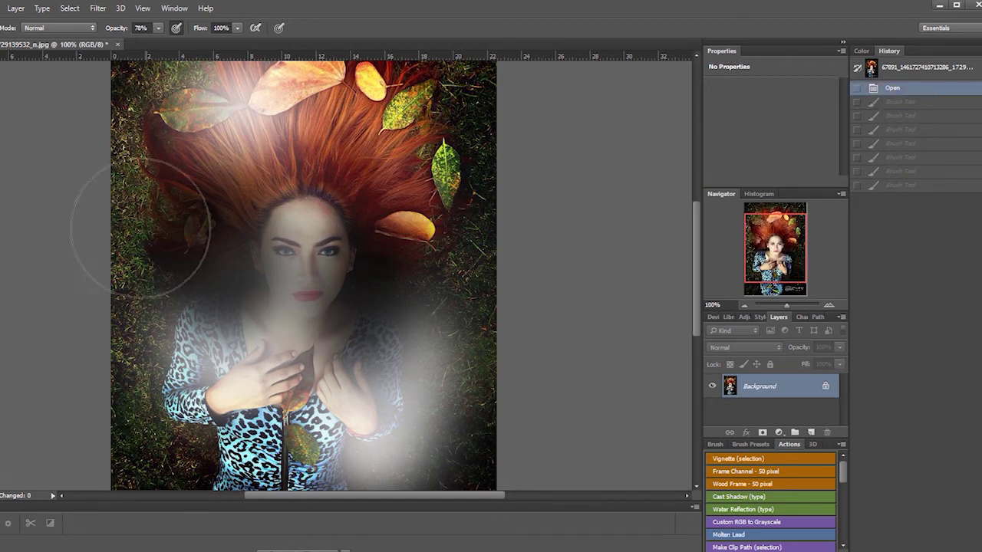
{"action": "key", "text": "z"}
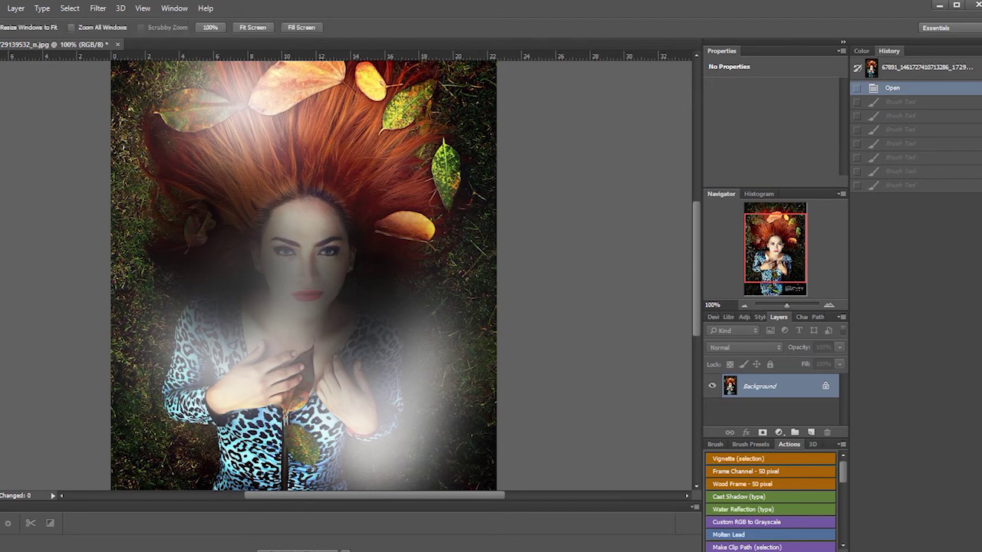
{"action": "left_click", "coordinate": [220, 198], "text": "alt"}
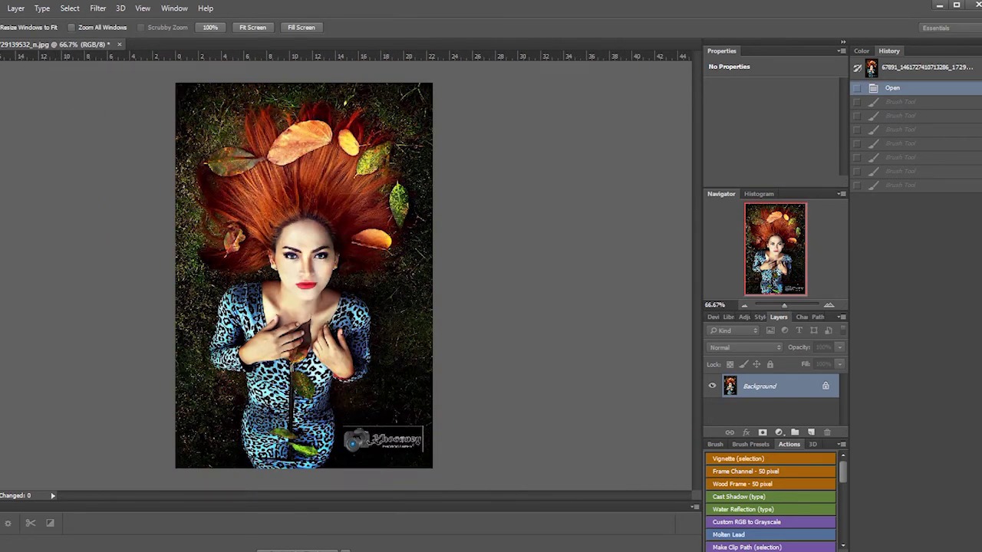
{"action": "left_click", "coordinate": [285, 261]}
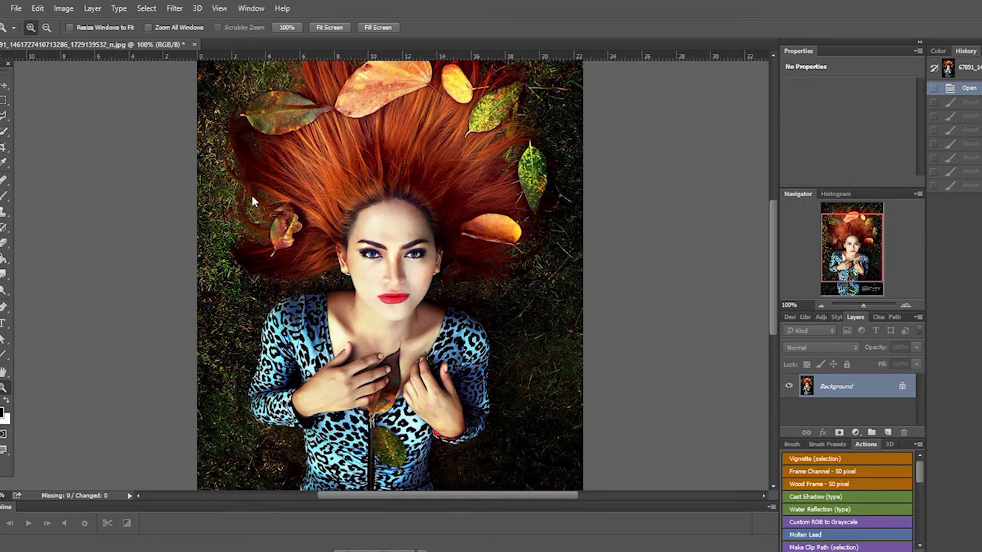
{"action": "left_click", "coordinate": [46, 27]}
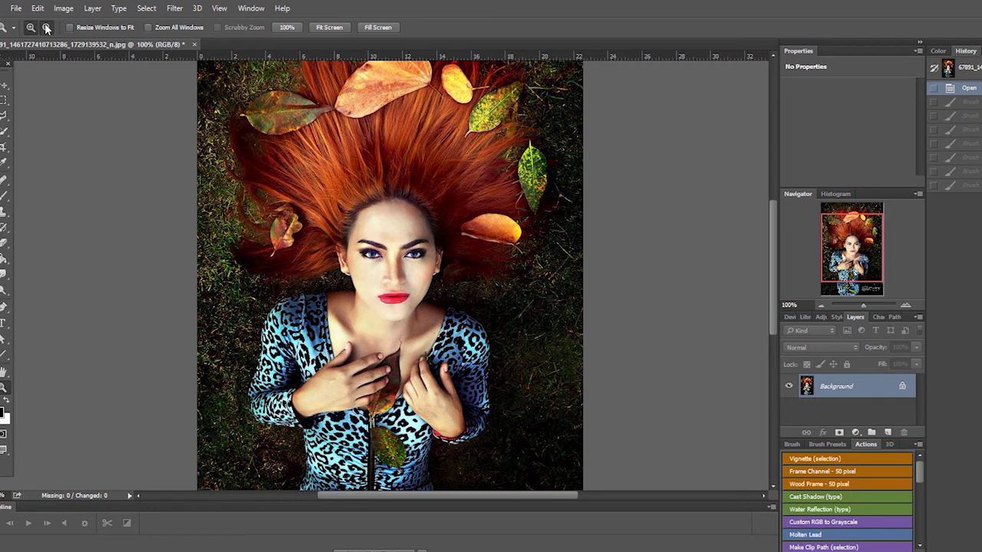
{"action": "left_click", "coordinate": [415, 315]}
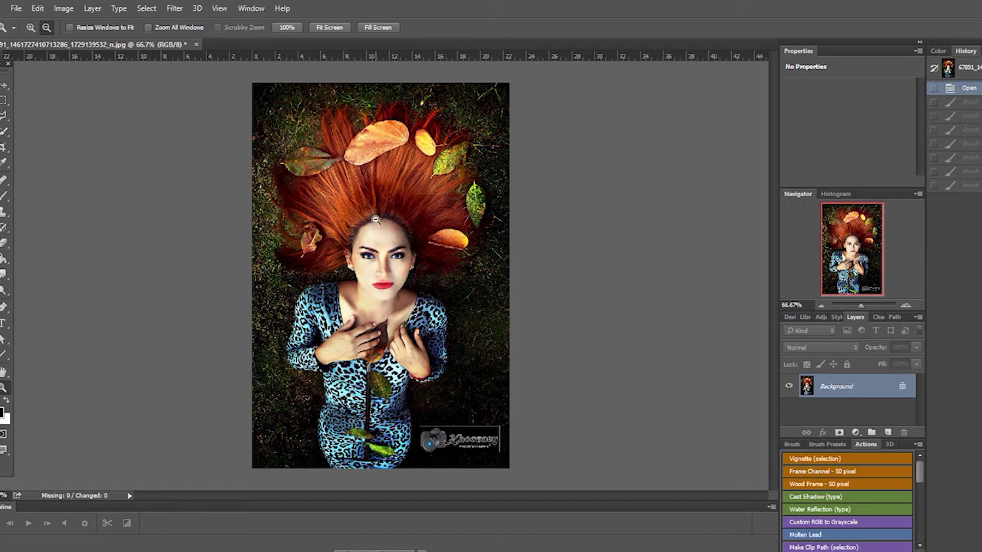
Start Save As and enter 'ladyboy' as the file name.
{"action": "left_click", "coordinate": [16, 11]}
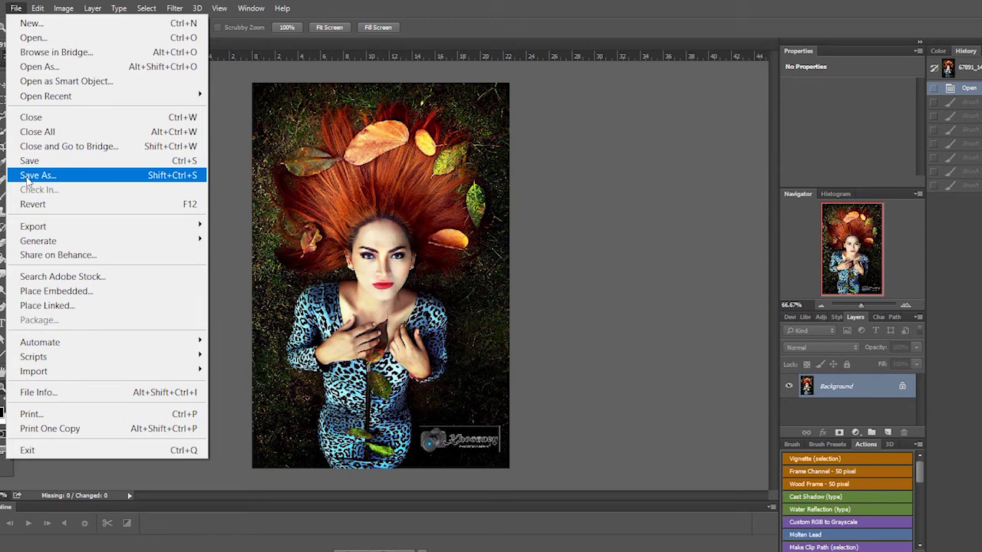
{"action": "left_click", "coordinate": [27, 177]}
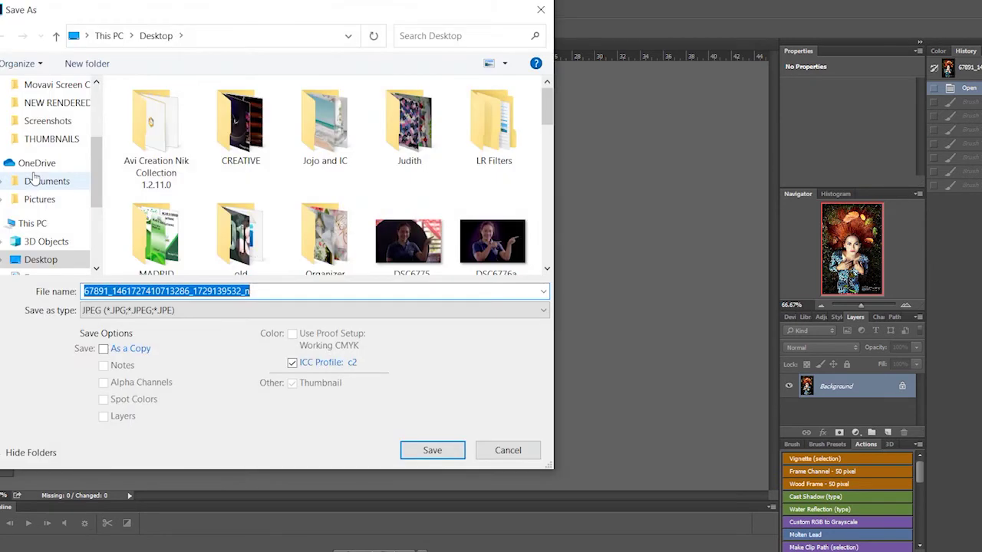
{"action": "type", "text": "h"}
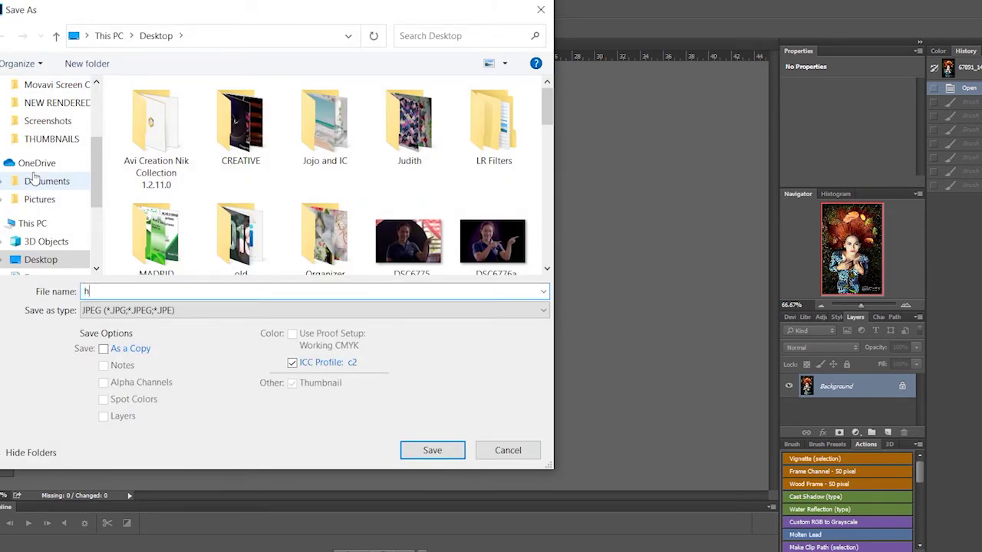
{"action": "key", "text": "BackSpace"}
{"action": "type", "text": "l"}
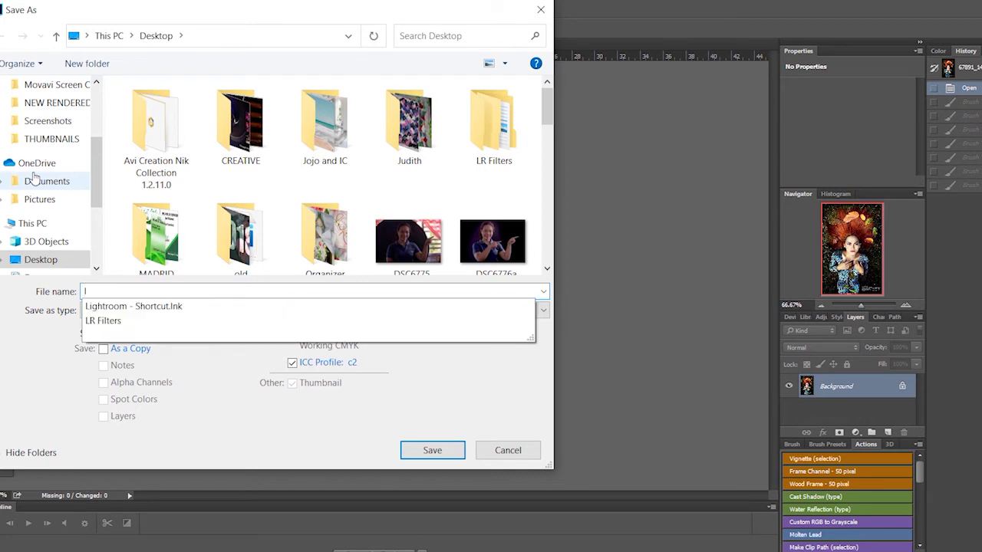
{"action": "type", "text": "ady"}
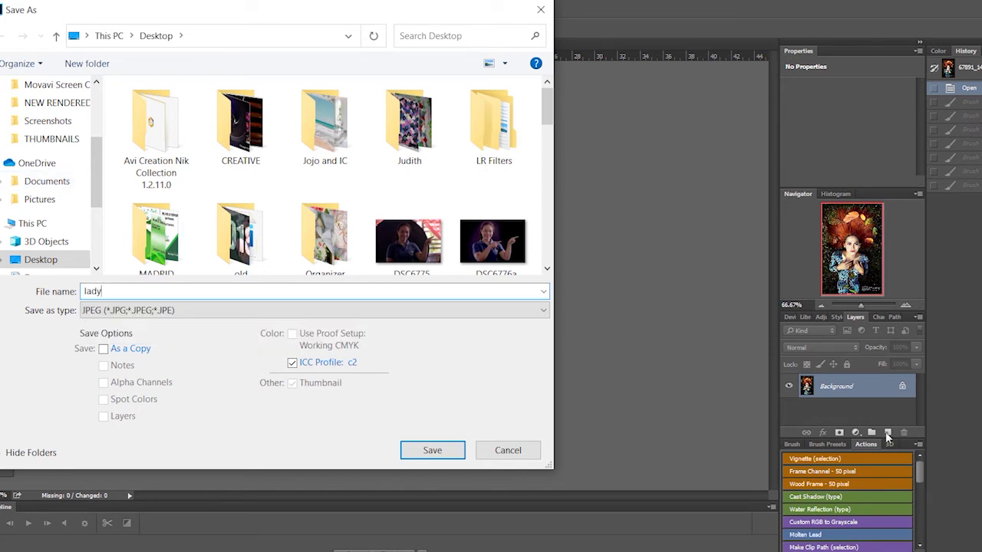
{"action": "left_click", "coordinate": [882, 551]}
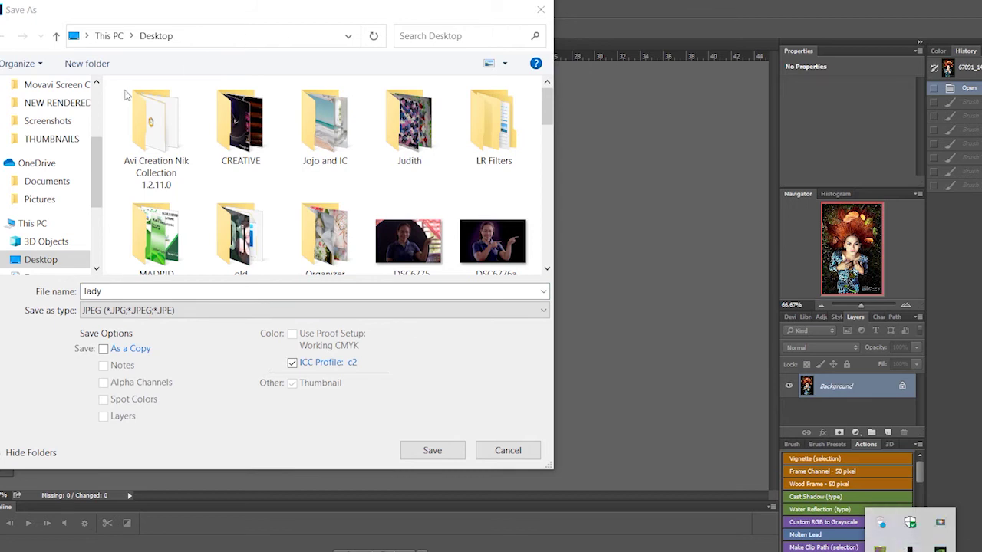
{"action": "left_click", "coordinate": [115, 291]}
{"action": "type", "text": "bo"}
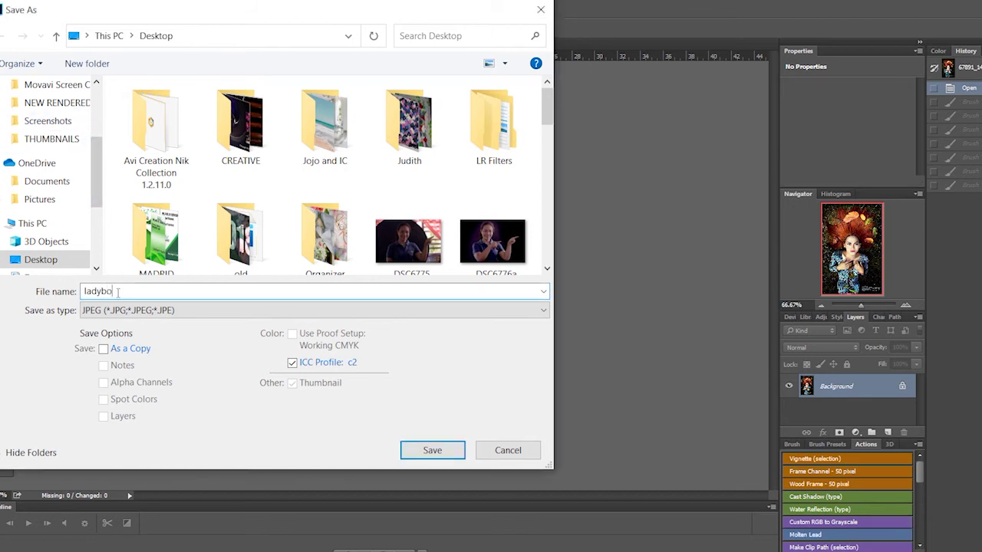
{"action": "type", "text": "y"}
Save as JPEG to the Desktop and set JPEG quality to 12 Maximum.
{"action": "left_click_drag", "start_coordinate": [94, 162], "coordinate": [92, 229]}
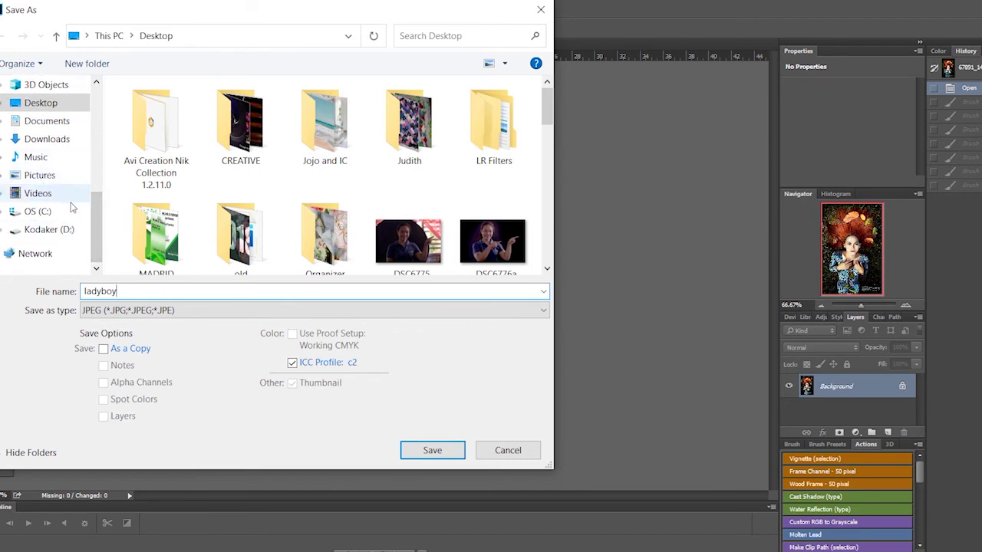
{"action": "left_click_drag", "start_coordinate": [98, 220], "coordinate": [96, 115]}
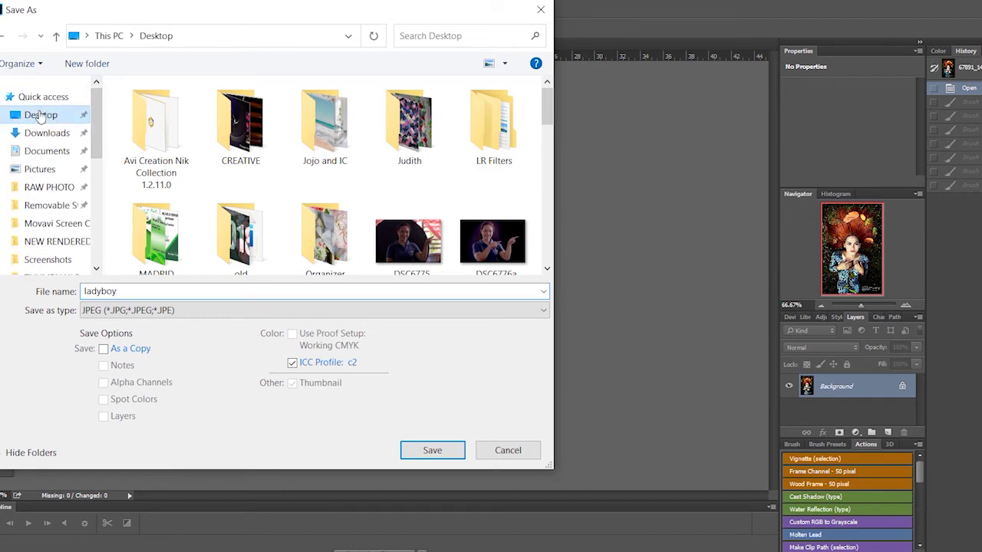
{"action": "left_click", "coordinate": [434, 453]}
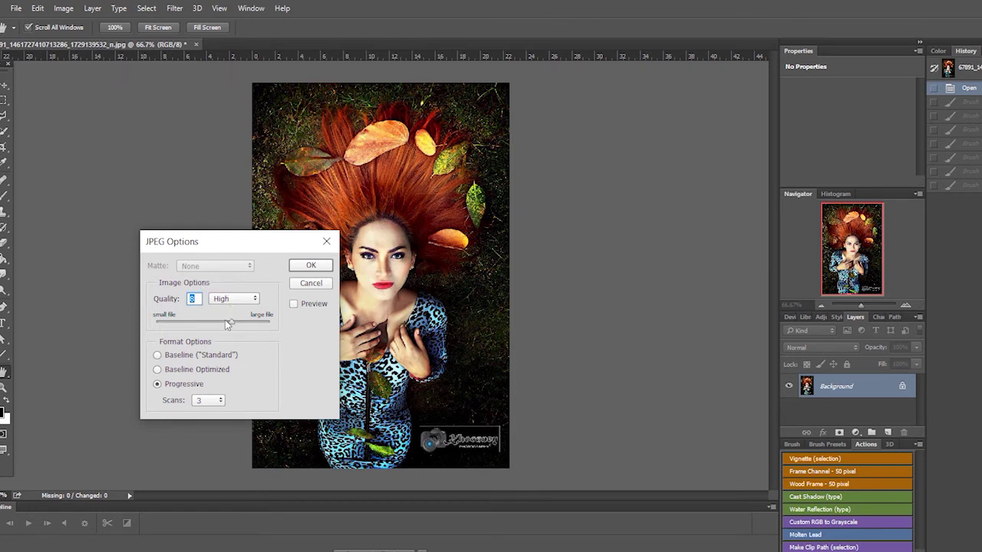
{"action": "left_click_drag", "start_coordinate": [239, 328], "coordinate": [297, 327]}
Confirm the JPEG save as ladyboy.jpg, then browse the Desktop files in the Open dialog and cancel.
{"action": "left_click", "coordinate": [310, 266]}
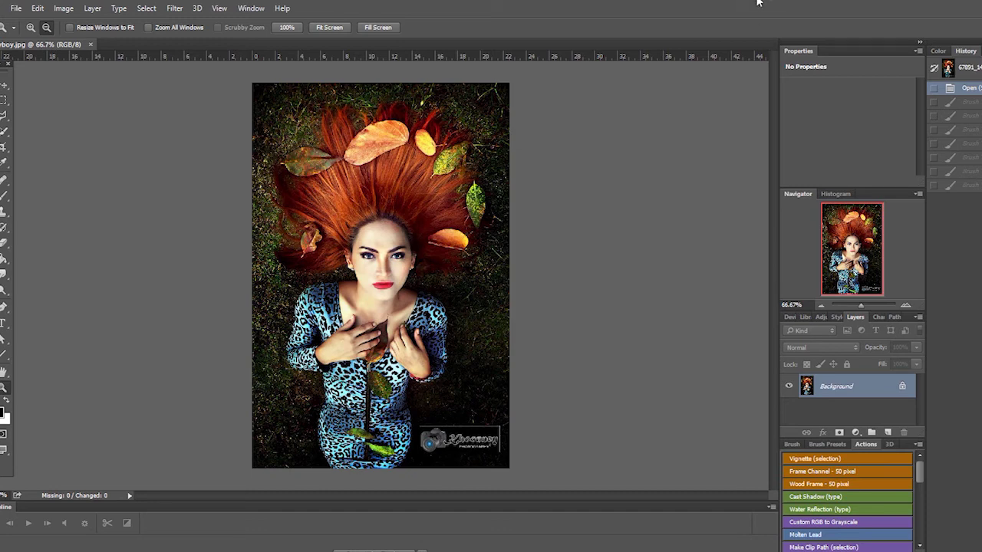
{"action": "left_click", "coordinate": [16, 8]}
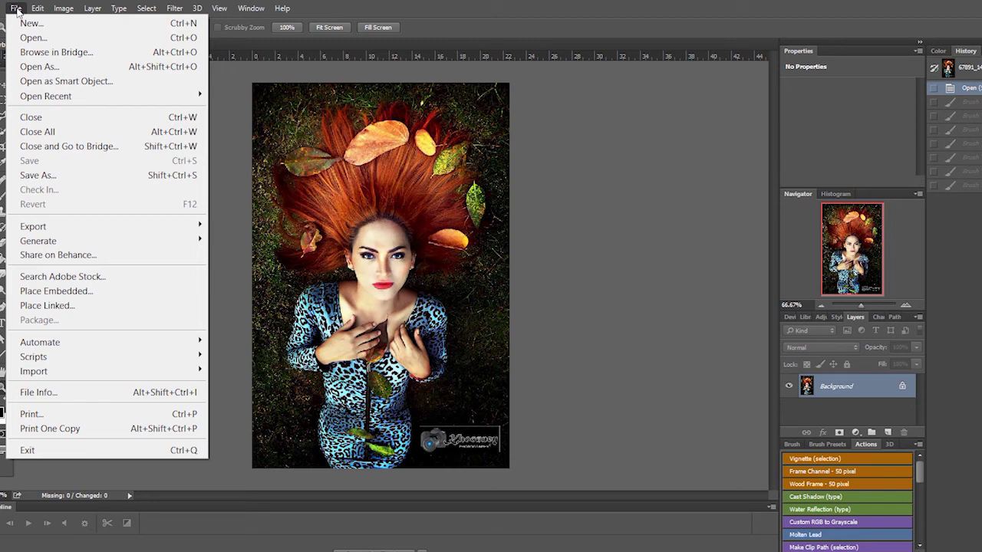
{"action": "left_click", "coordinate": [29, 38]}
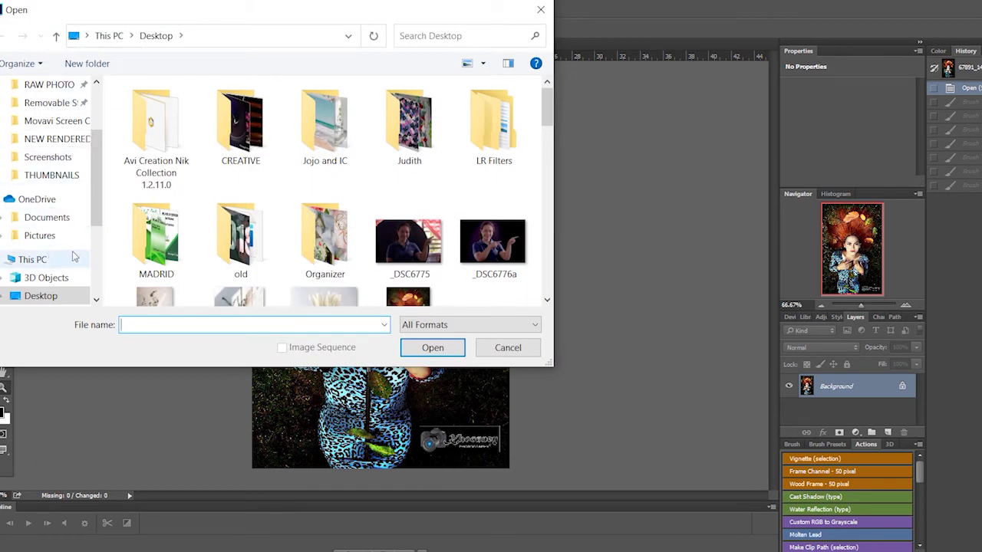
{"action": "left_click", "coordinate": [44, 291]}
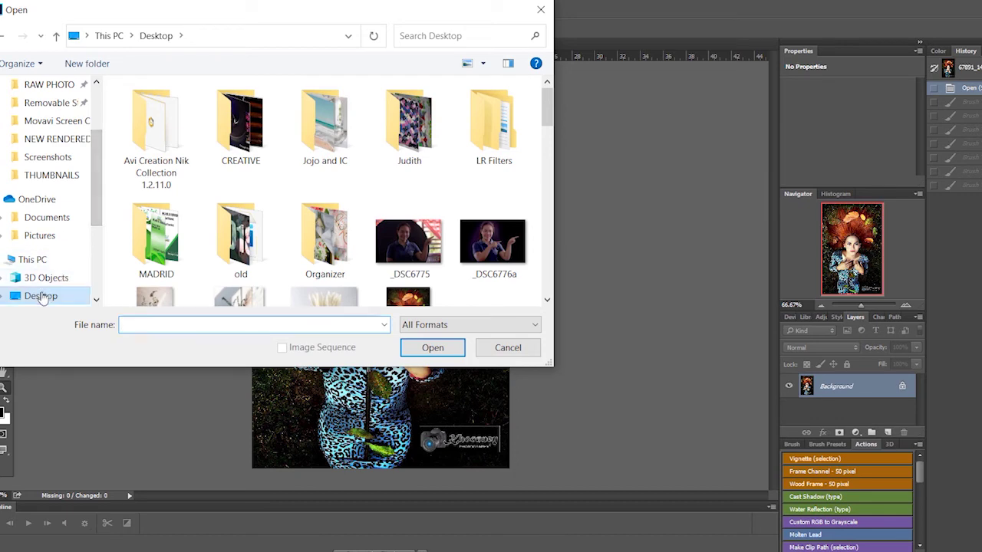
{"action": "left_click_drag", "start_coordinate": [548, 105], "coordinate": [524, 223]}
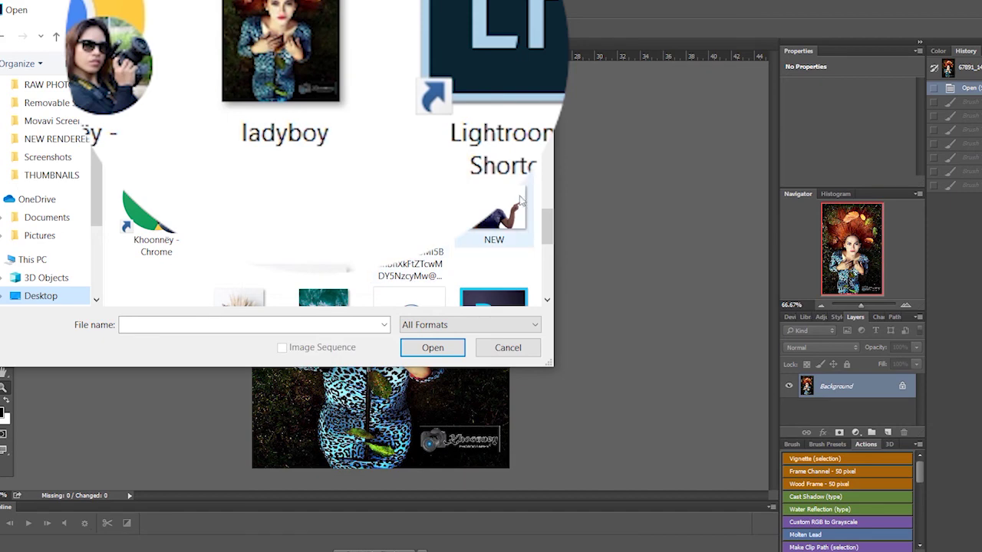
{"action": "left_click", "coordinate": [507, 348]}
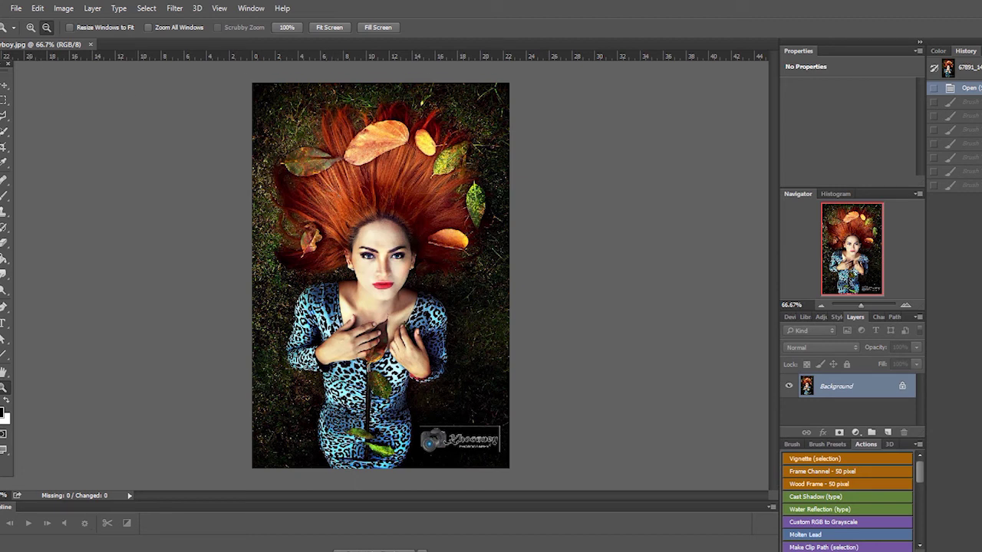
{"action": "left_click", "coordinate": [15, 8]}
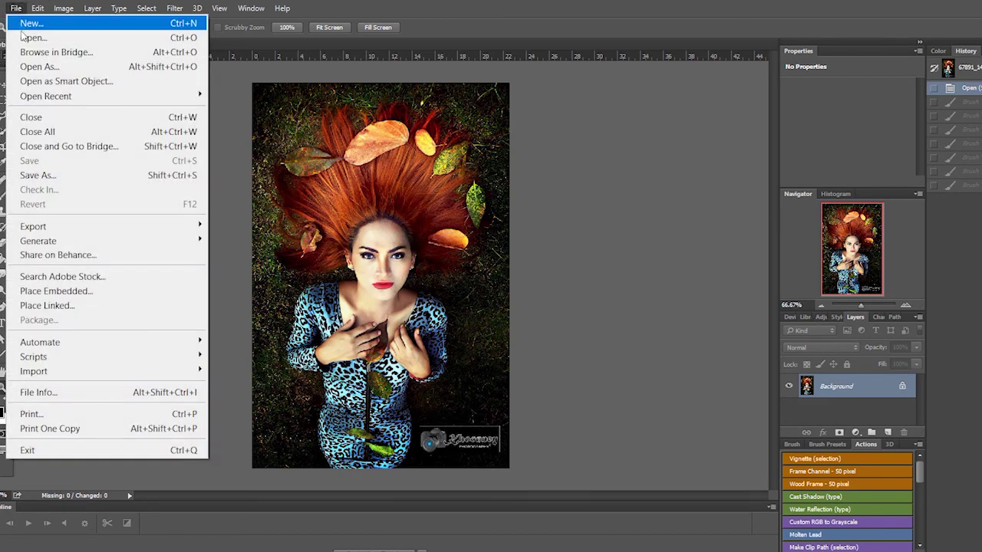
{"action": "left_click", "coordinate": [40, 174]}
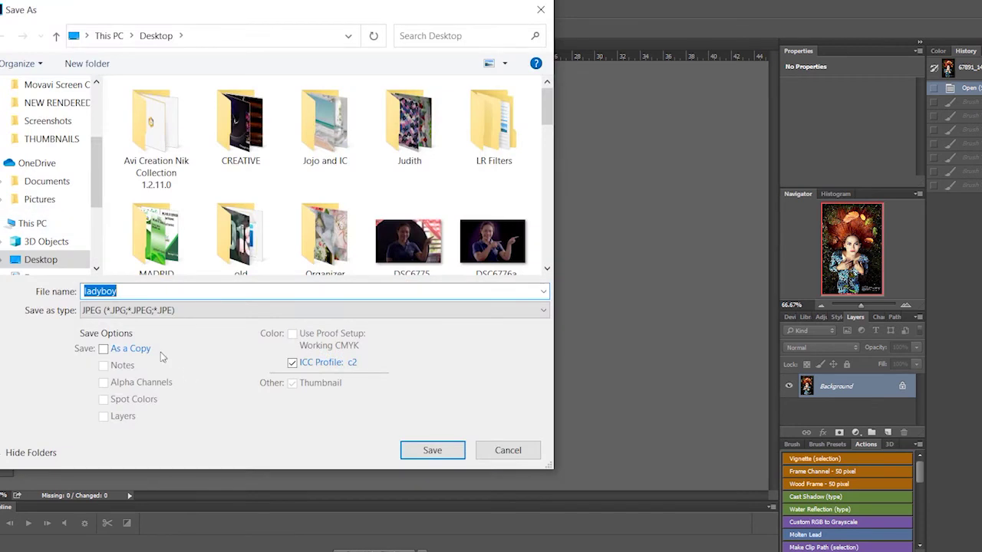
{"action": "left_click", "coordinate": [193, 310]}
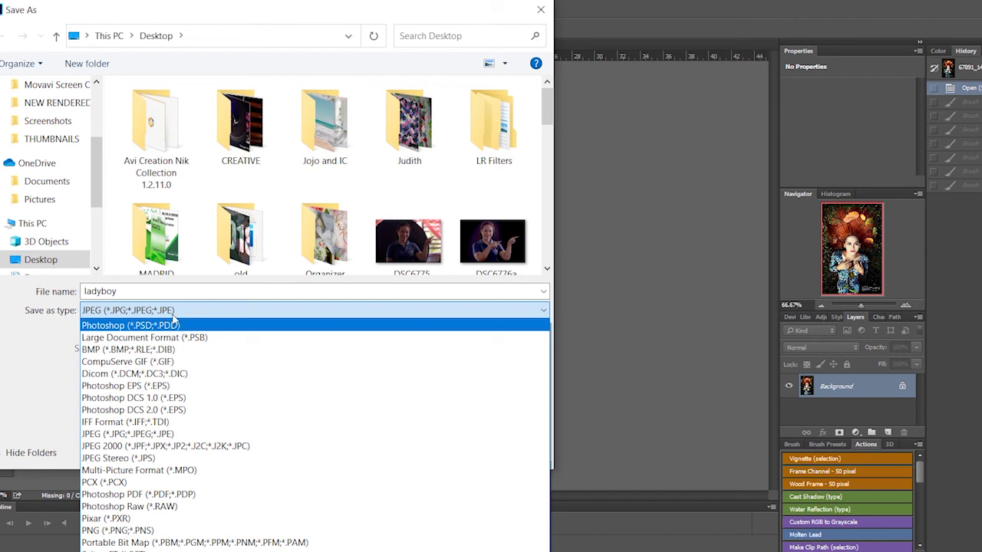
{"action": "left_click", "coordinate": [178, 313]}
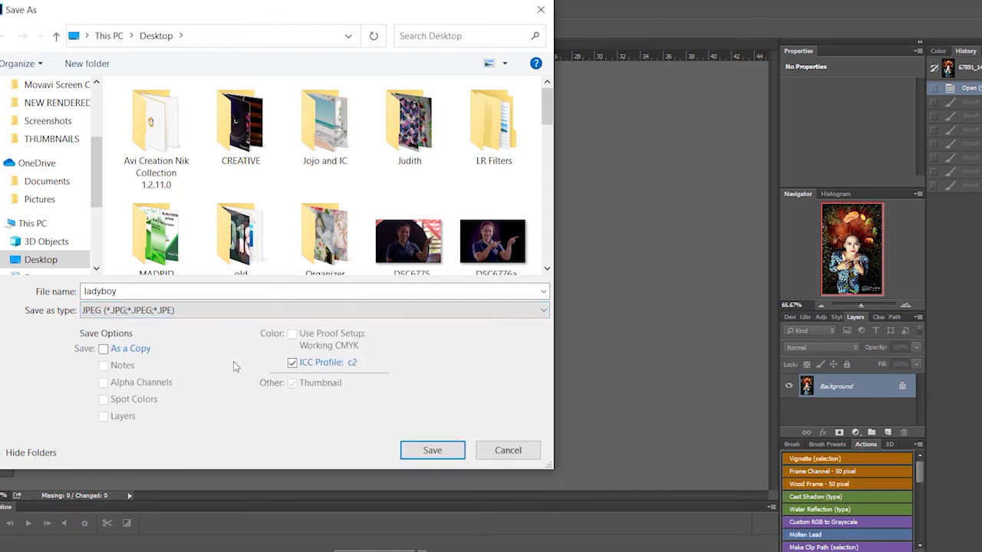
{"action": "left_click", "coordinate": [427, 453]}
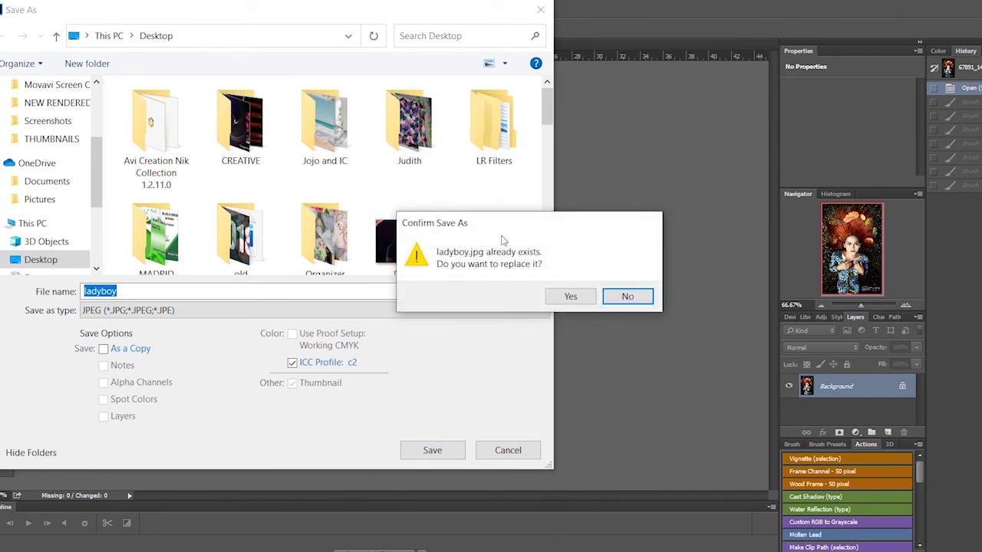
{"action": "left_click", "coordinate": [508, 451]}
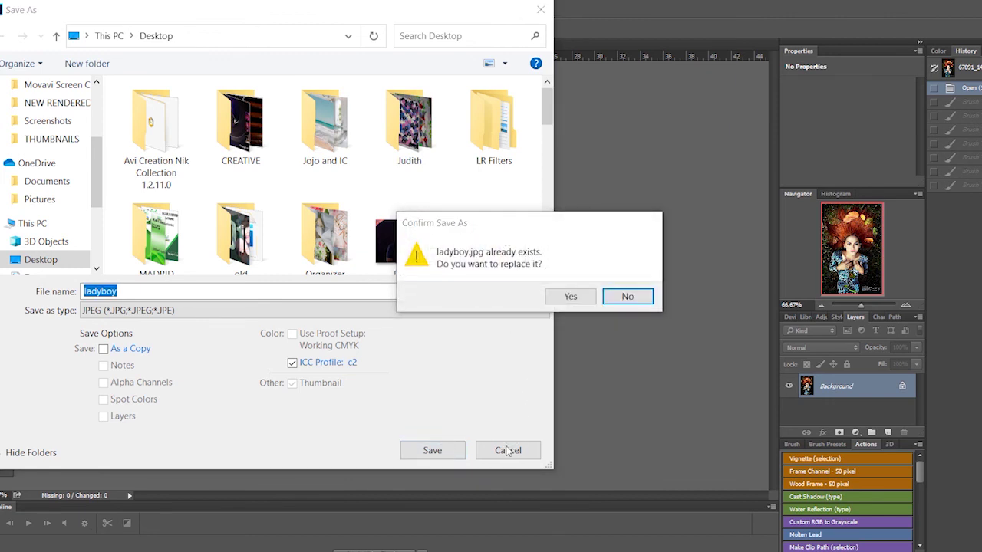
{"action": "left_click", "coordinate": [553, 296]}
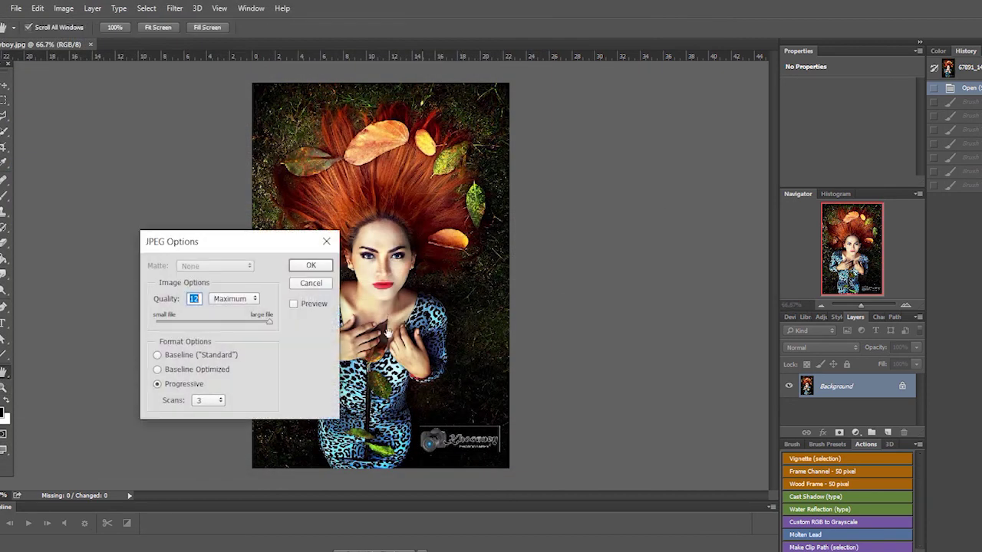
{"action": "left_click", "coordinate": [310, 285]}
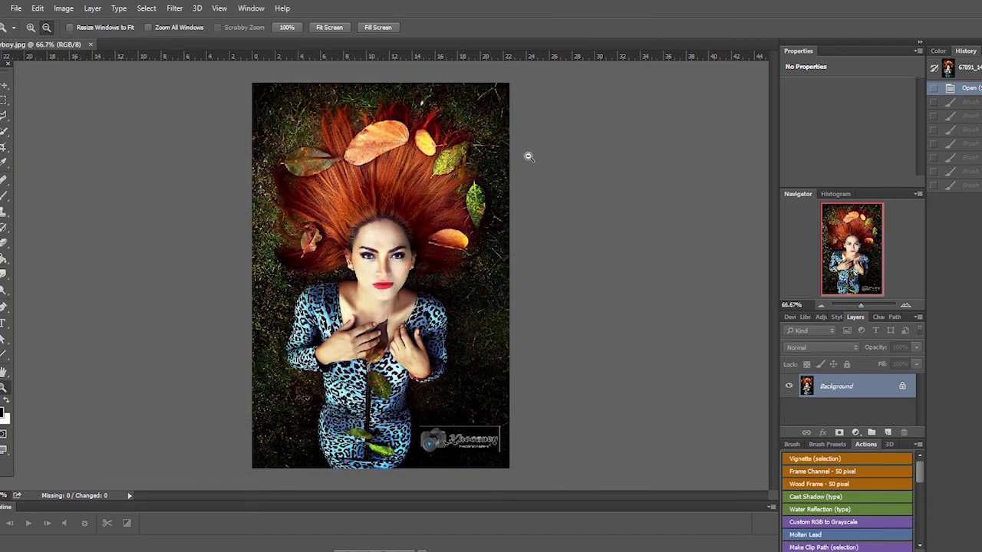